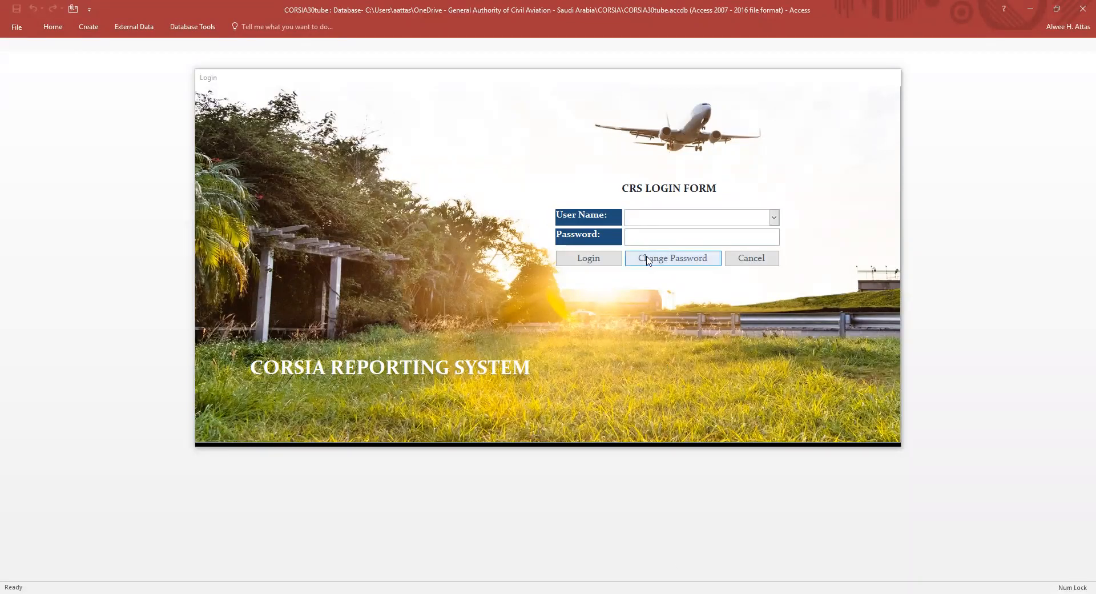
- Log in to the CORSIA Reporting System by choosing the user's name and entering the account password
left_click(775, 219)
left_click(674, 236)
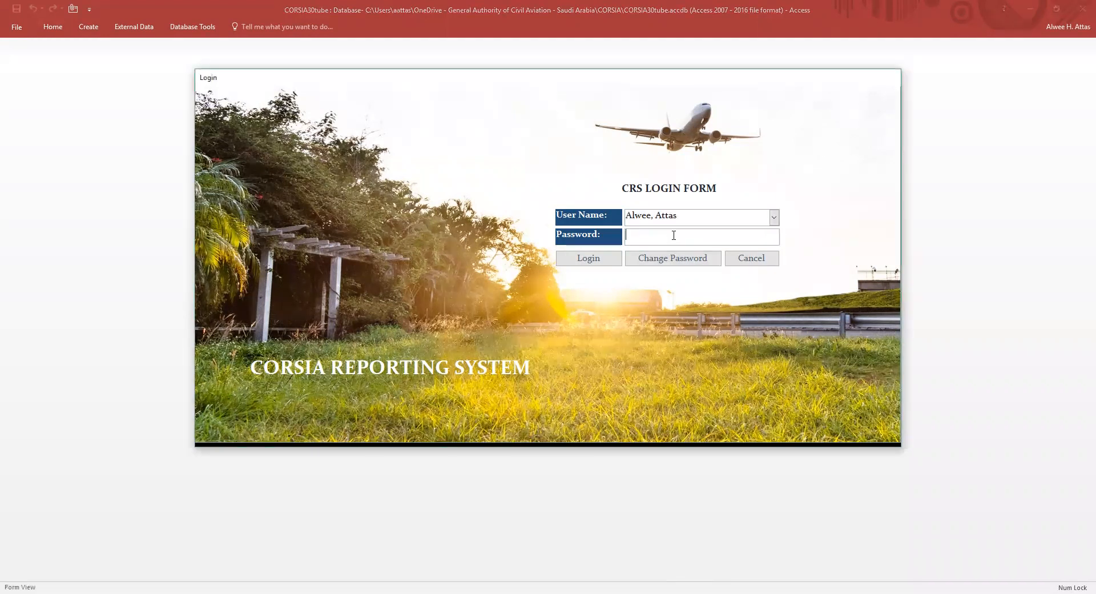
type("*****")
left_click(594, 259)
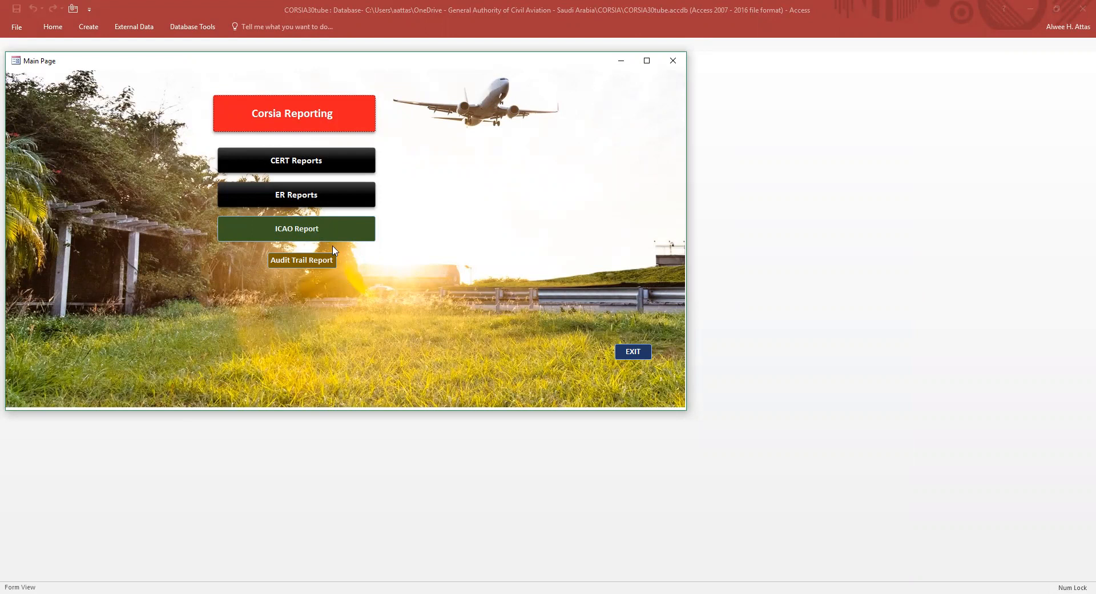
- Open Corsia Reporting, go to the FLYTIME operator profile, and open its CERT Form, dismissing the alert
left_click(292, 118)
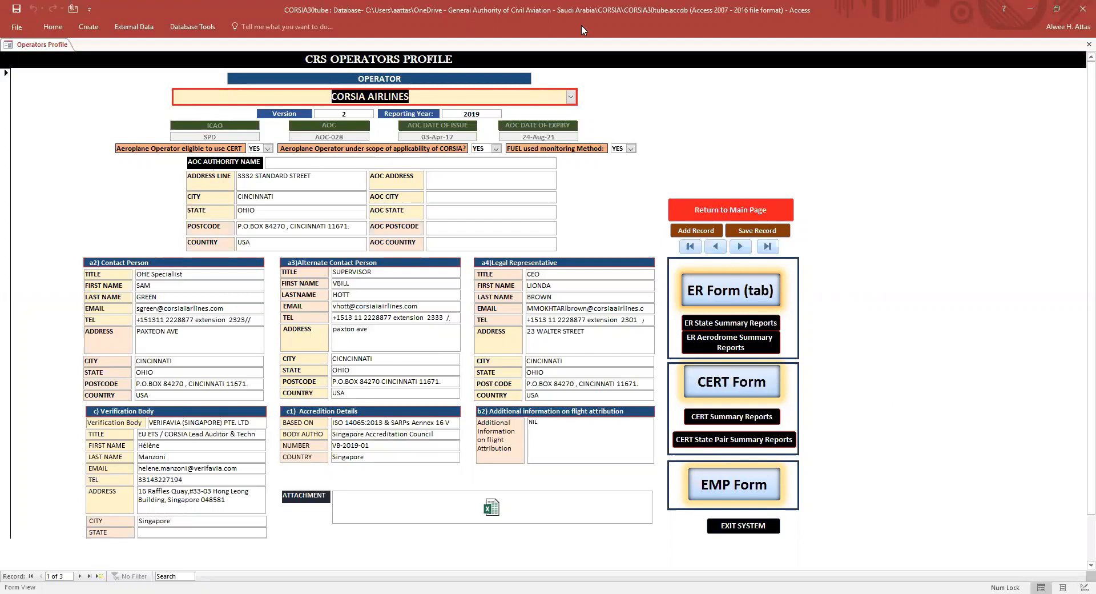
key("Page_Down")
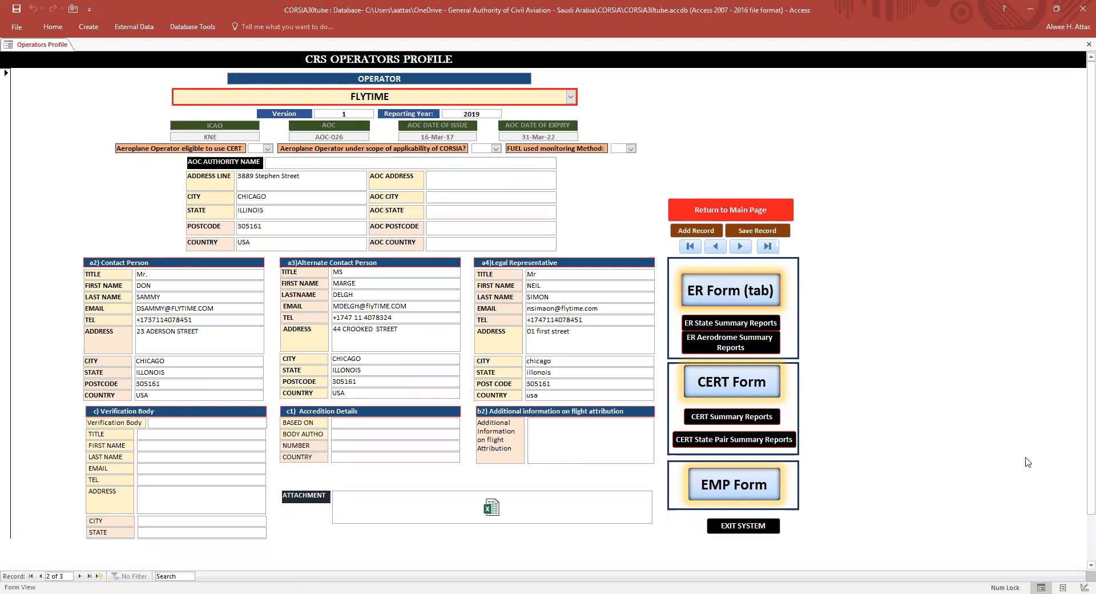
left_click(731, 386)
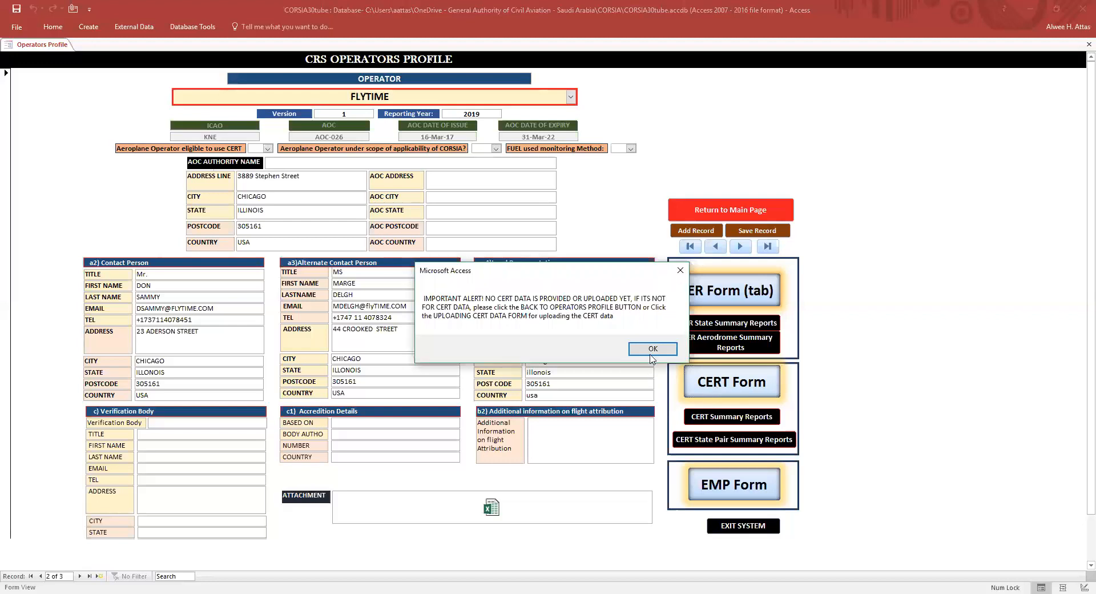
key("Return")
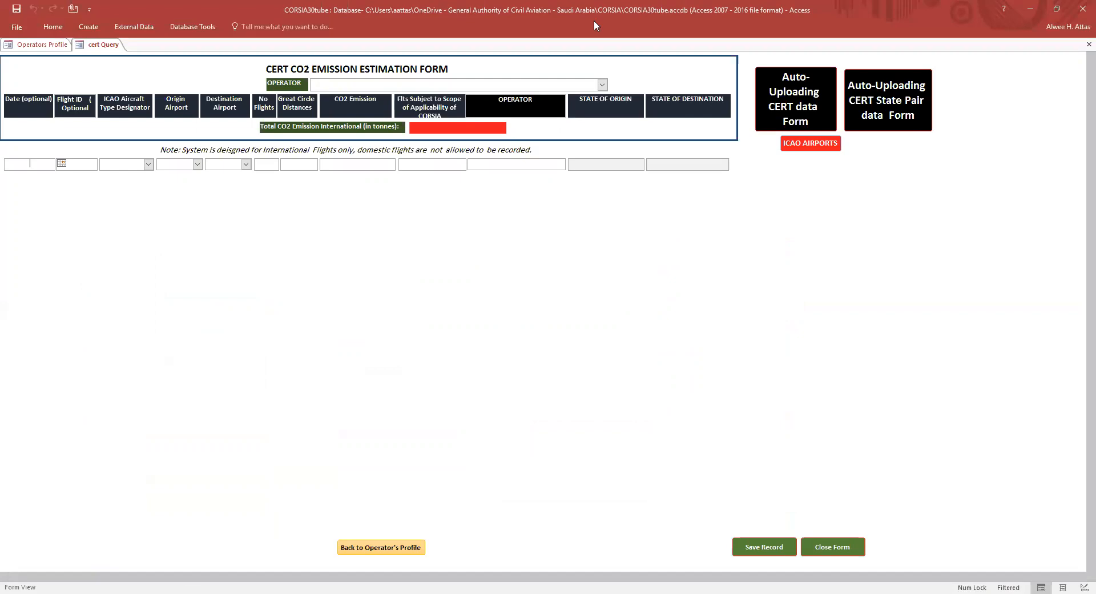
- Switch to the ICAO CORSIA CERT workbook in Excel and review the references on the Background sheet
key("alt+Tab")
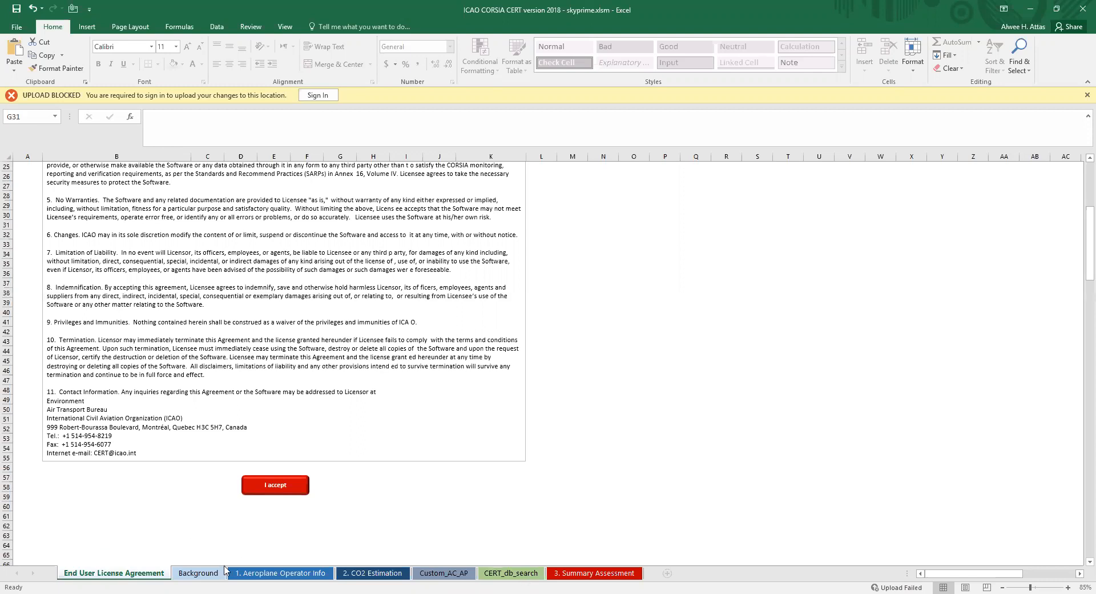
left_click(207, 578)
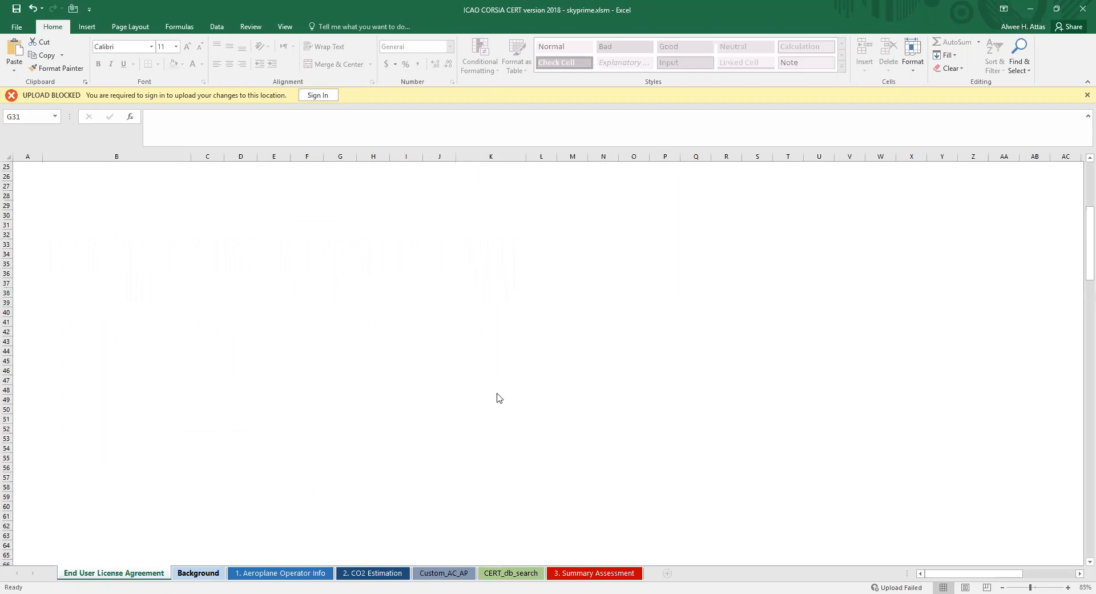
scroll(498, 392, "down", 5)
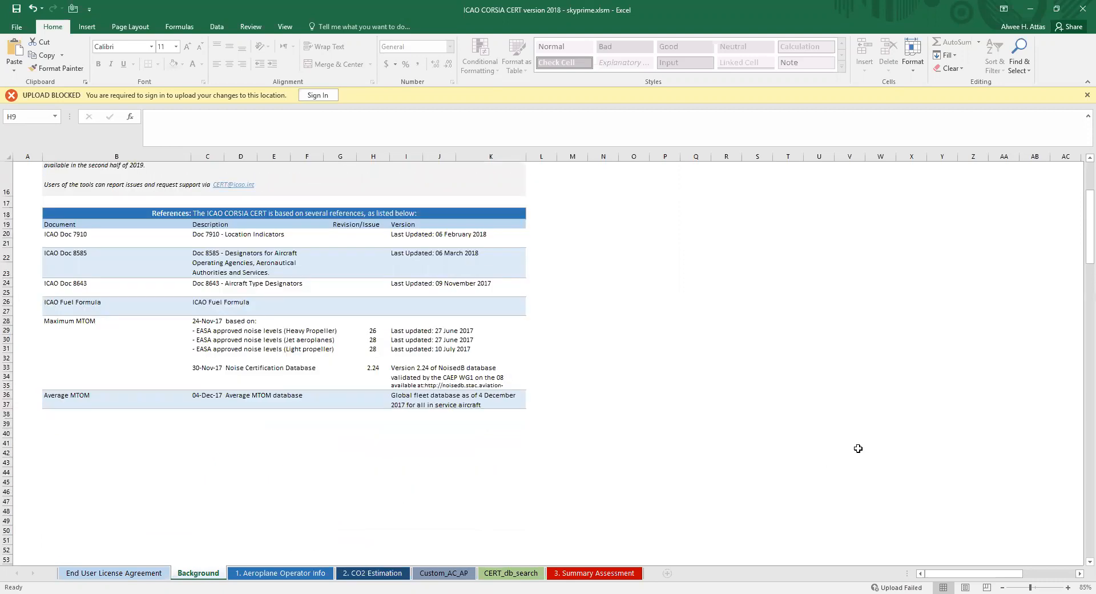
- Examine the Aeroplane Operator Info sheet from the operator name and address through the AOC details and competent authority
left_click(284, 574)
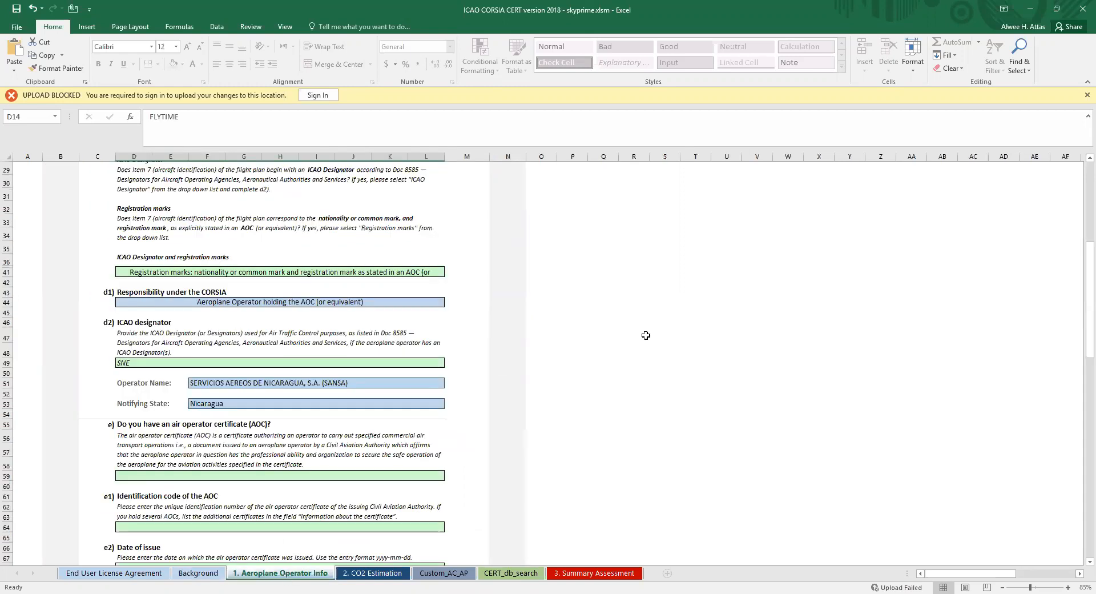
scroll(647, 340, "up", 5)
scroll(646, 339, "down", 2)
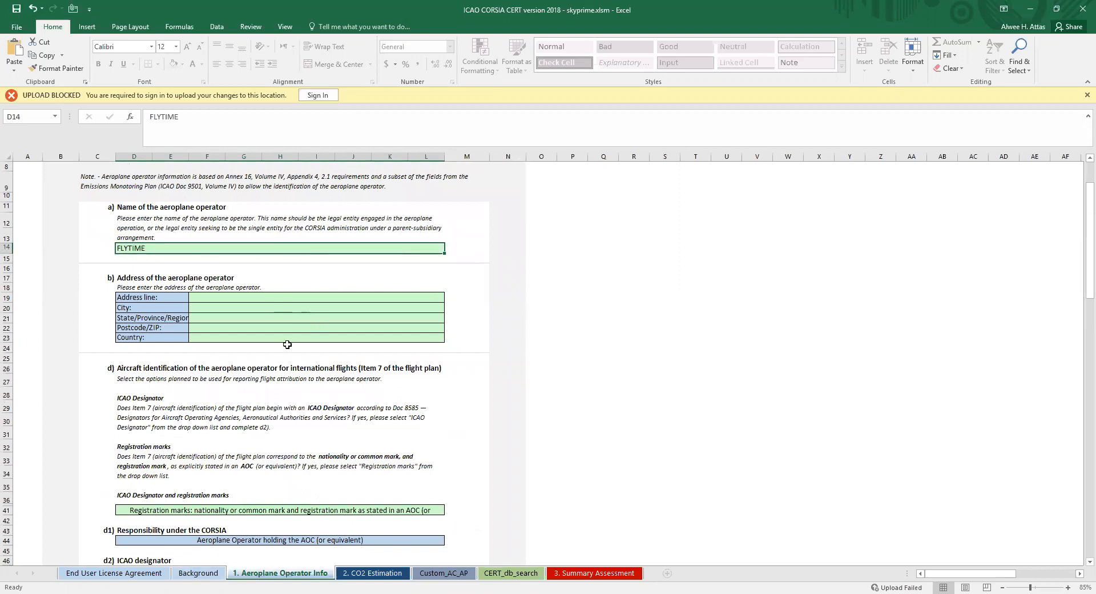
scroll(314, 386, "down", 3)
scroll(311, 398, "down", 1)
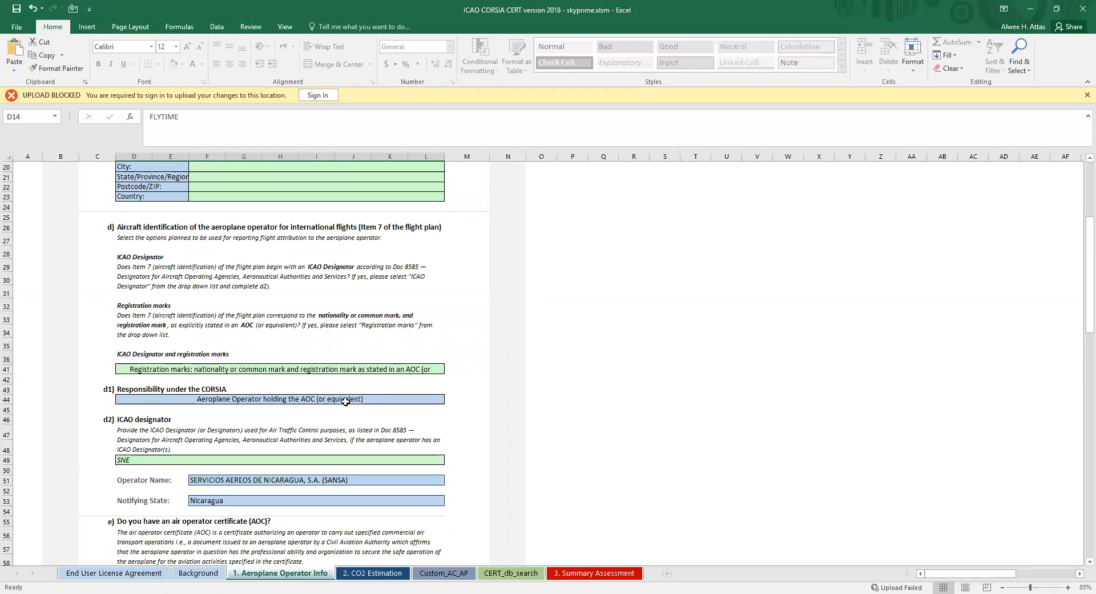
scroll(345, 402, "down", 3)
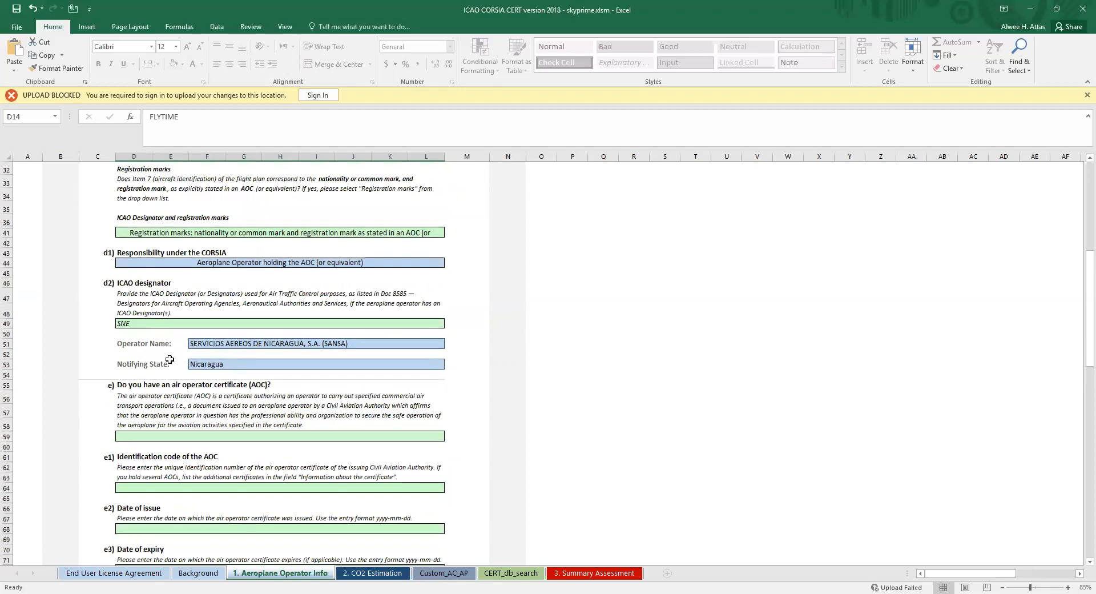
scroll(318, 386, "down", 1)
scroll(318, 385, "down", 7)
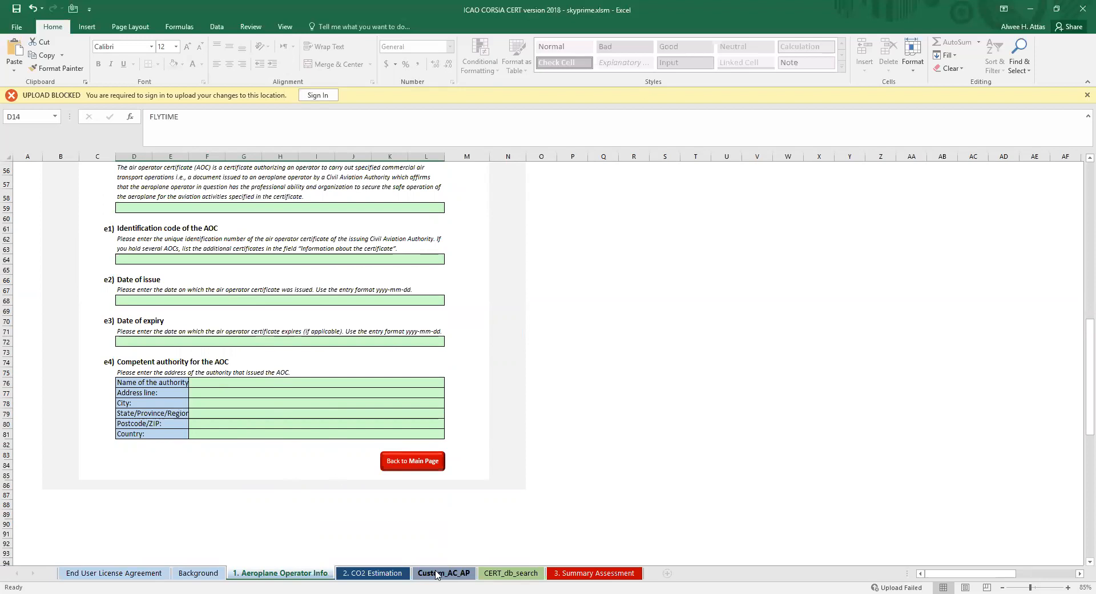
- Examine the CO2 Estimation sheet's instructions and its list of flights with input and output columns
left_click(369, 574)
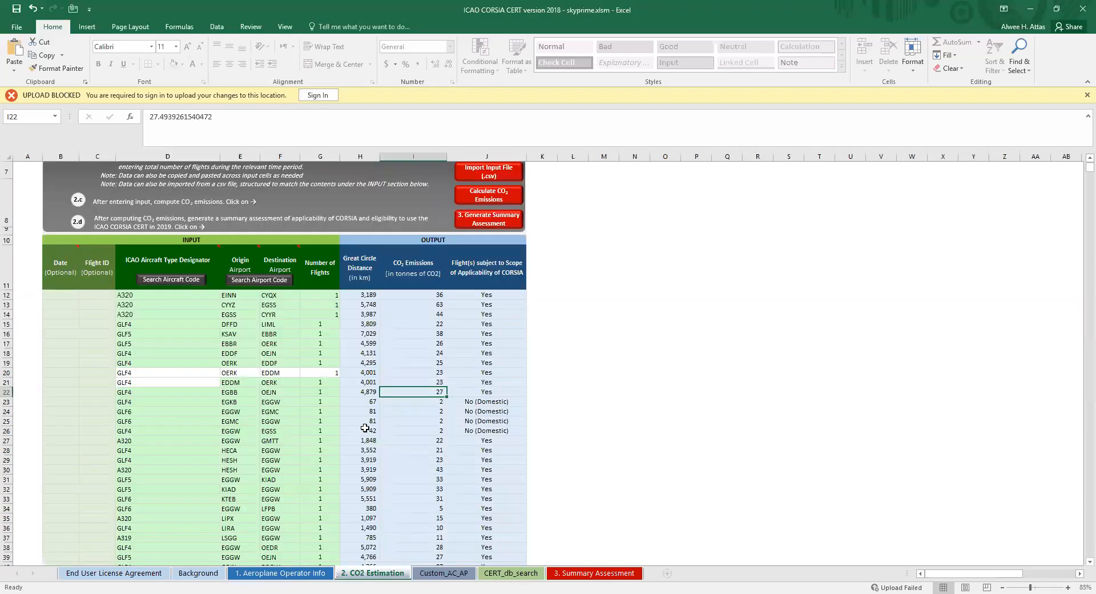
scroll(405, 408, "up", 2)
scroll(405, 408, "down", 1)
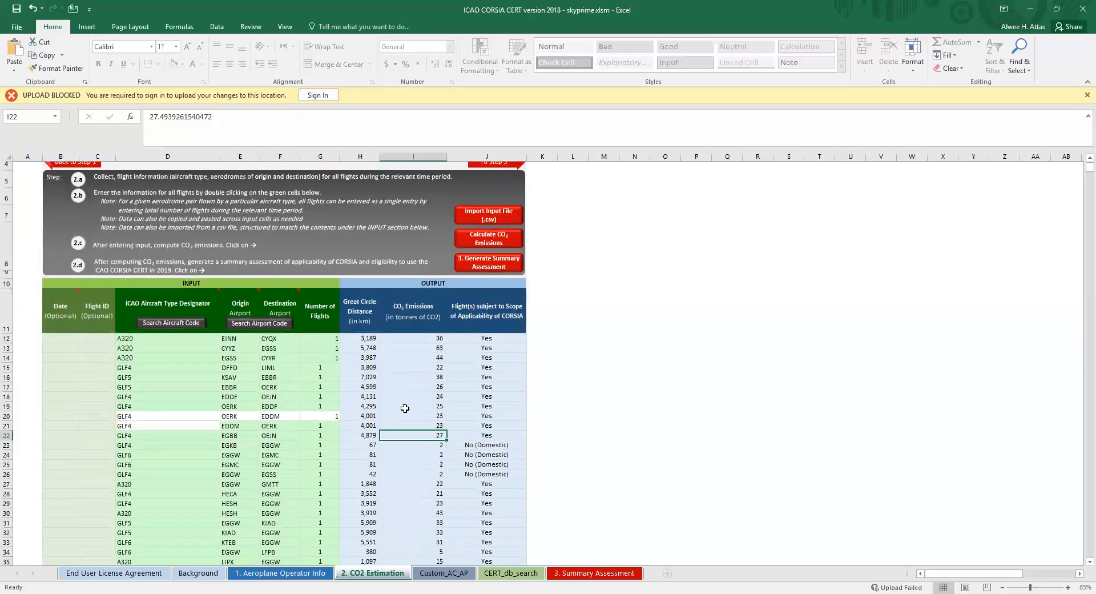
scroll(405, 408, "down", 2)
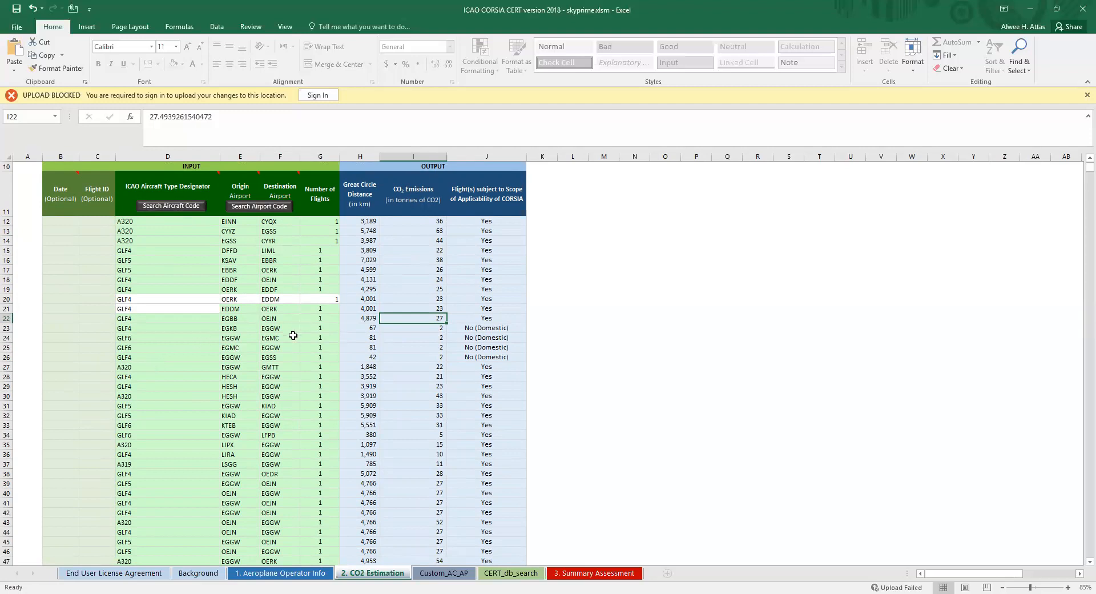
scroll(285, 320, "down", 20)
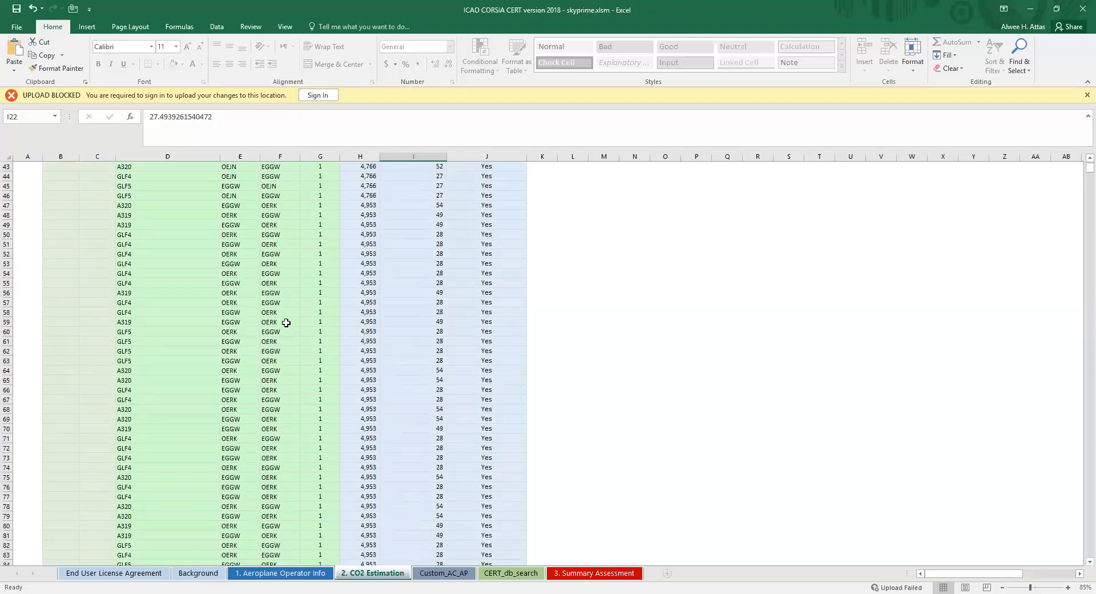
scroll(286, 323, "down", 20)
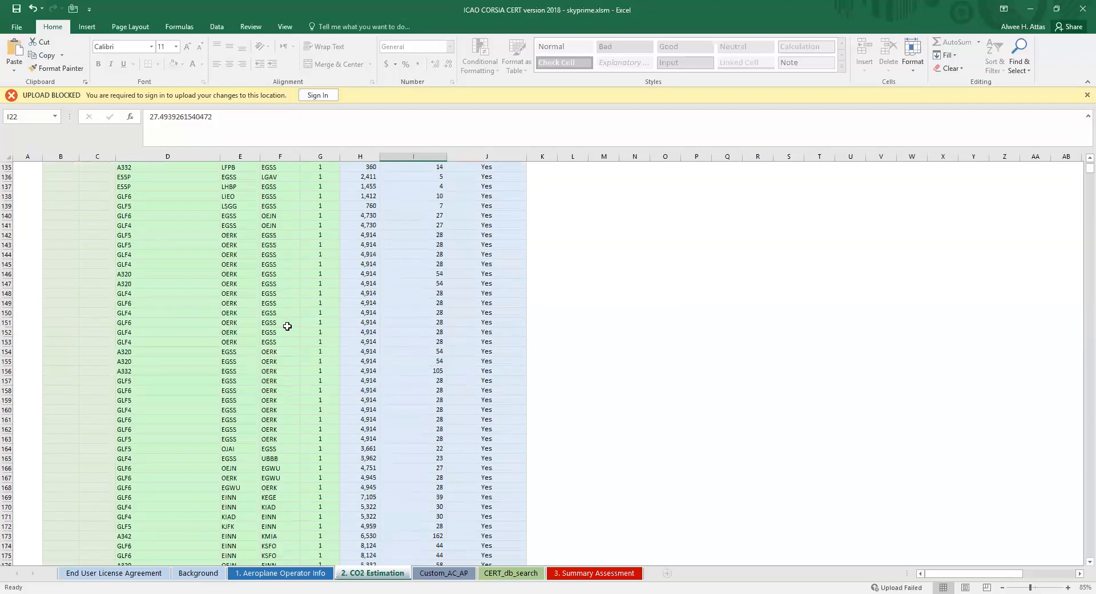
scroll(287, 326, "down", 20)
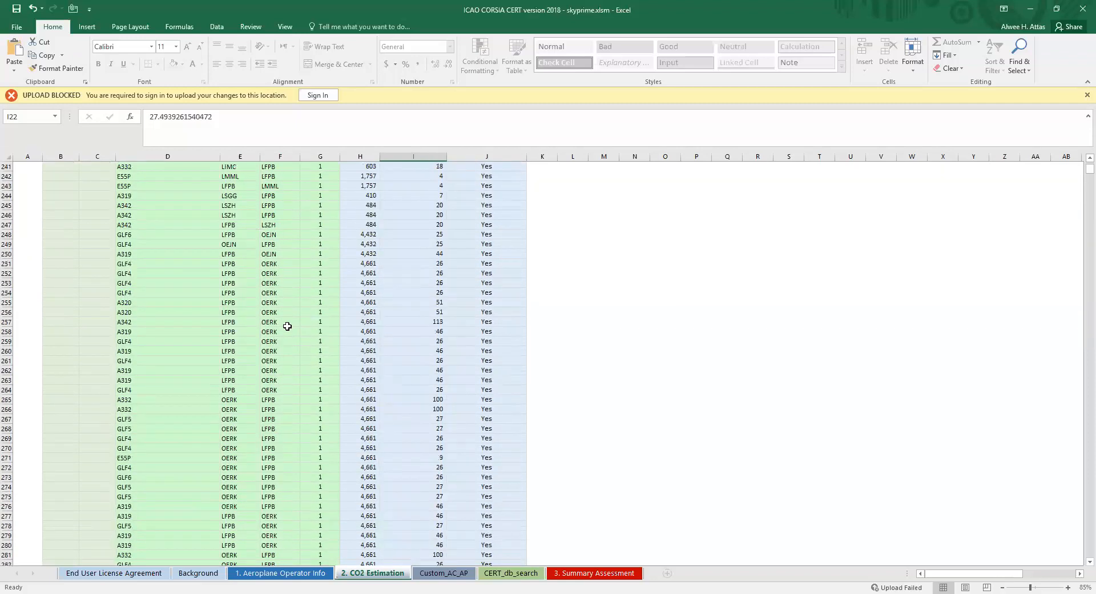
scroll(289, 329, "up", 20)
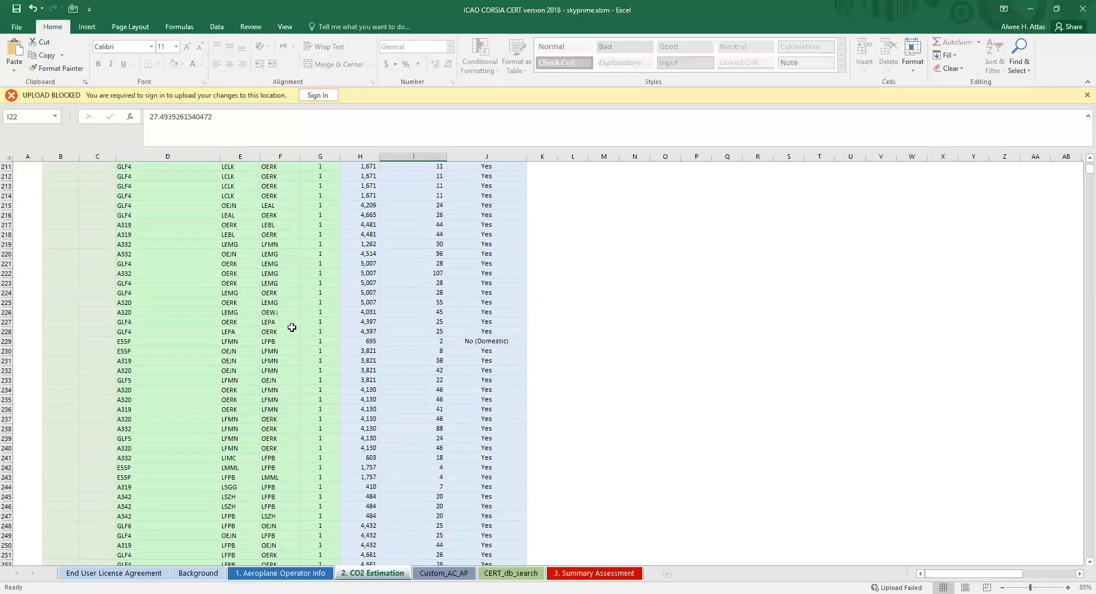
scroll(293, 325, "up", 20)
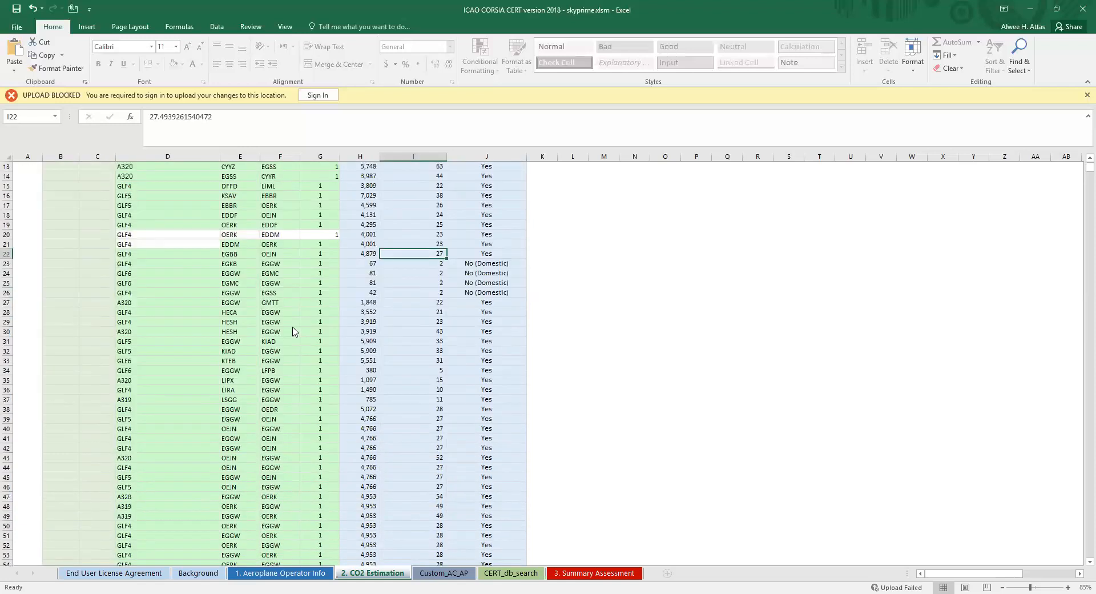
scroll(293, 325, "up", 3)
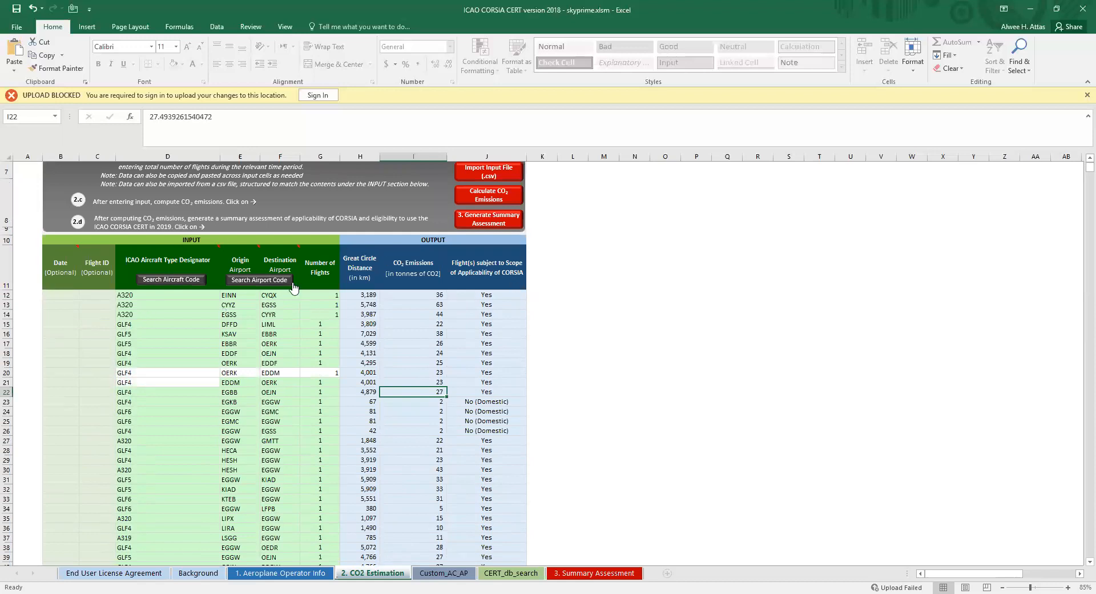
- Inspect each cell of the first flight row, from Date in B12 through Scope of Applicability in J12
left_click(58, 296)
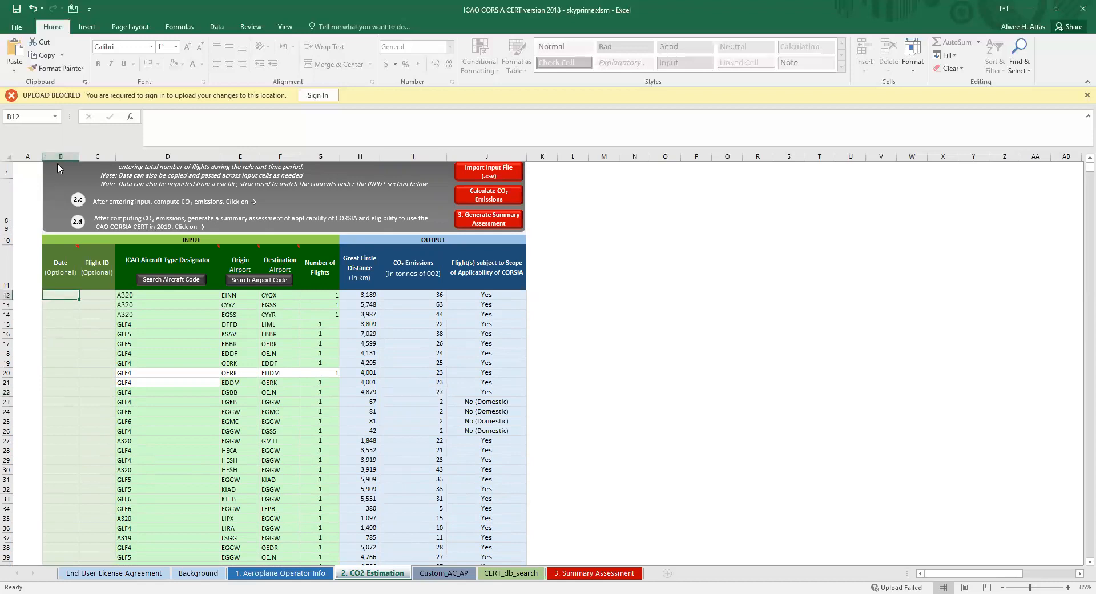
left_click(100, 296)
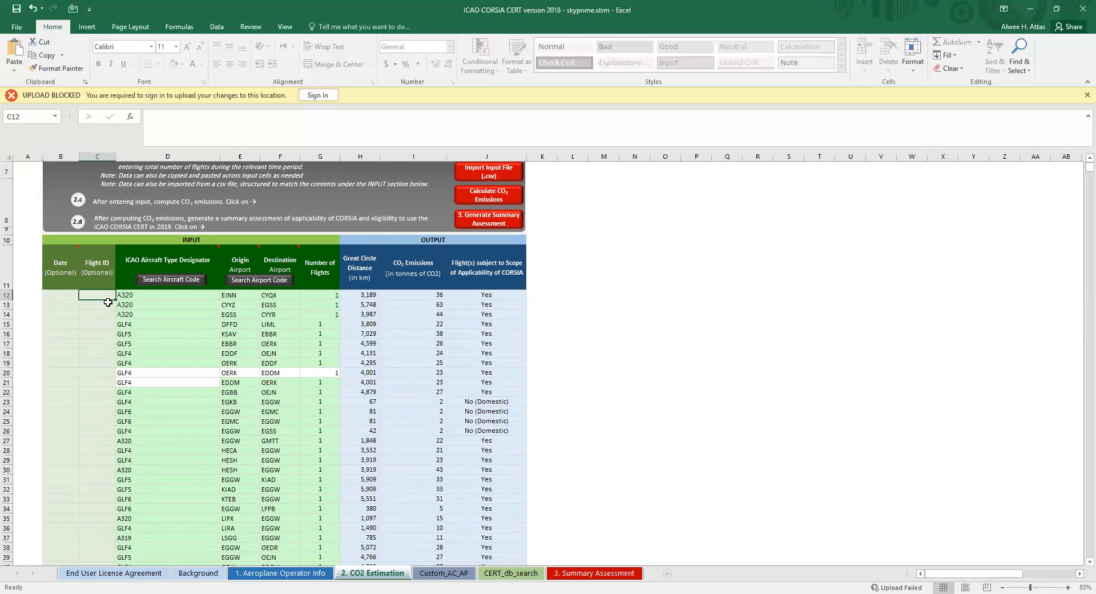
left_click(161, 297)
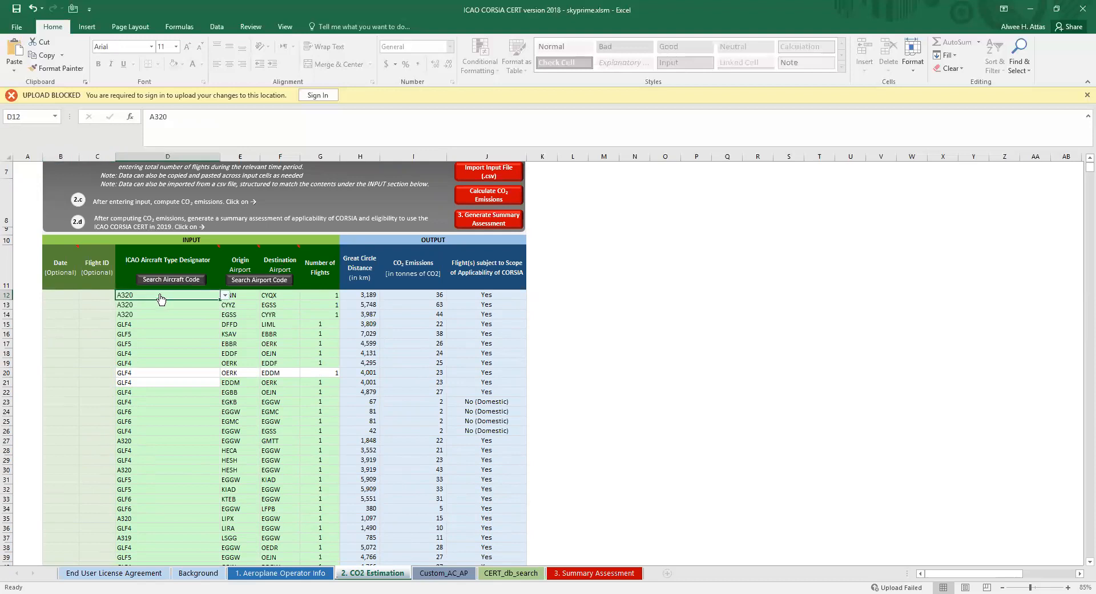
left_click(245, 298)
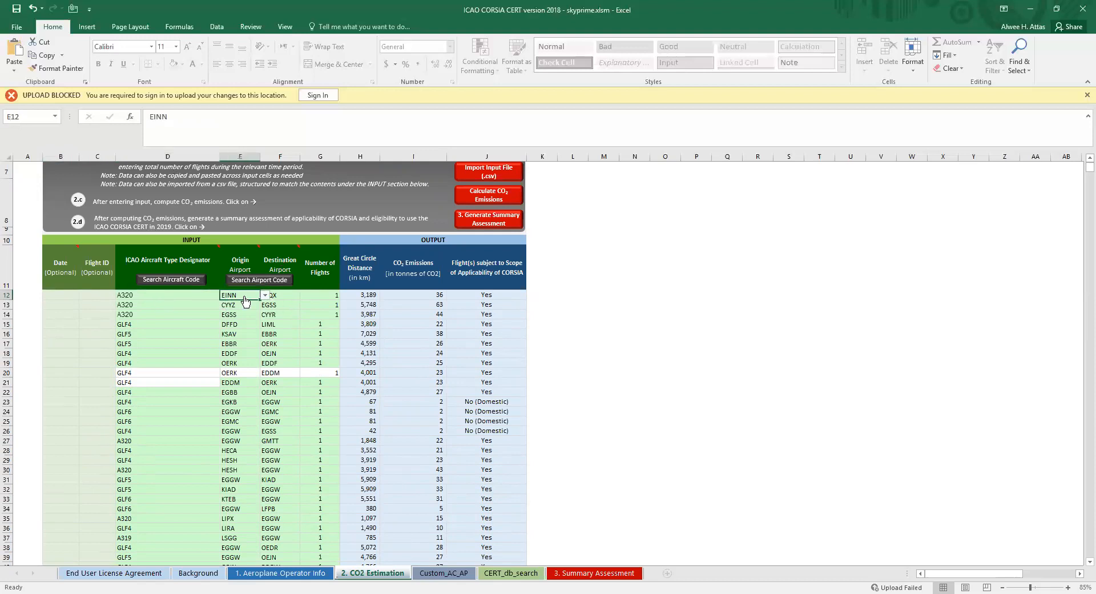
left_click(280, 295)
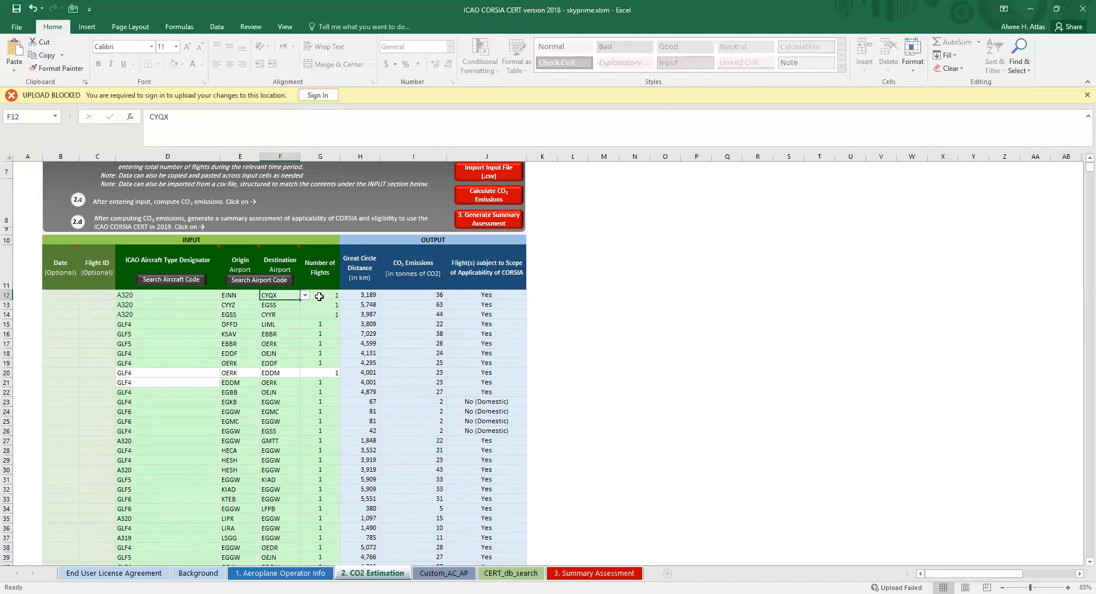
left_click(321, 296)
left_click(359, 295)
left_click(407, 295)
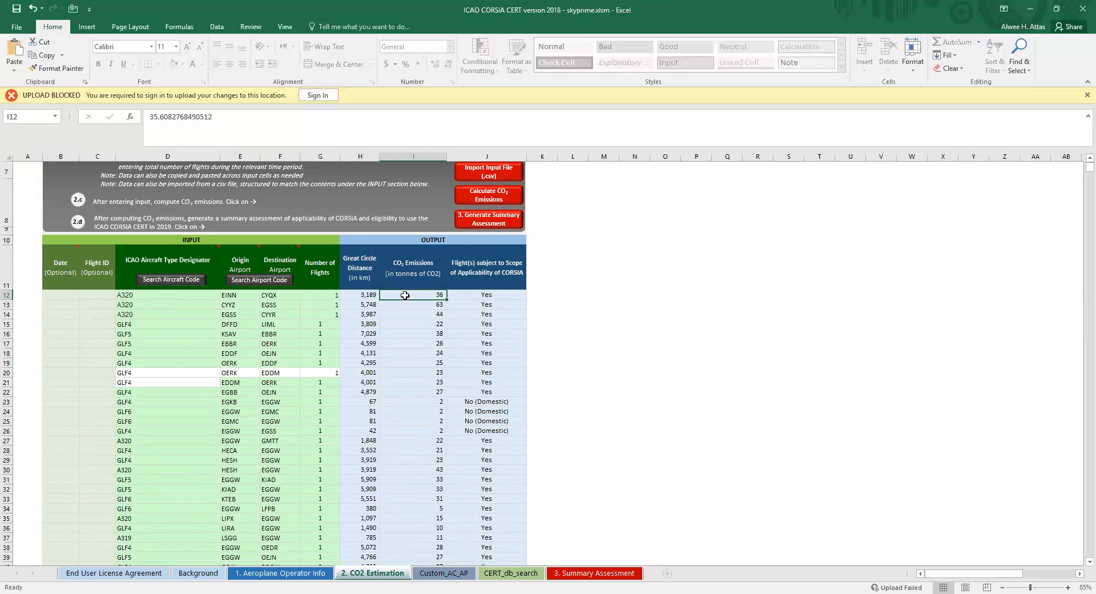
left_click(472, 297)
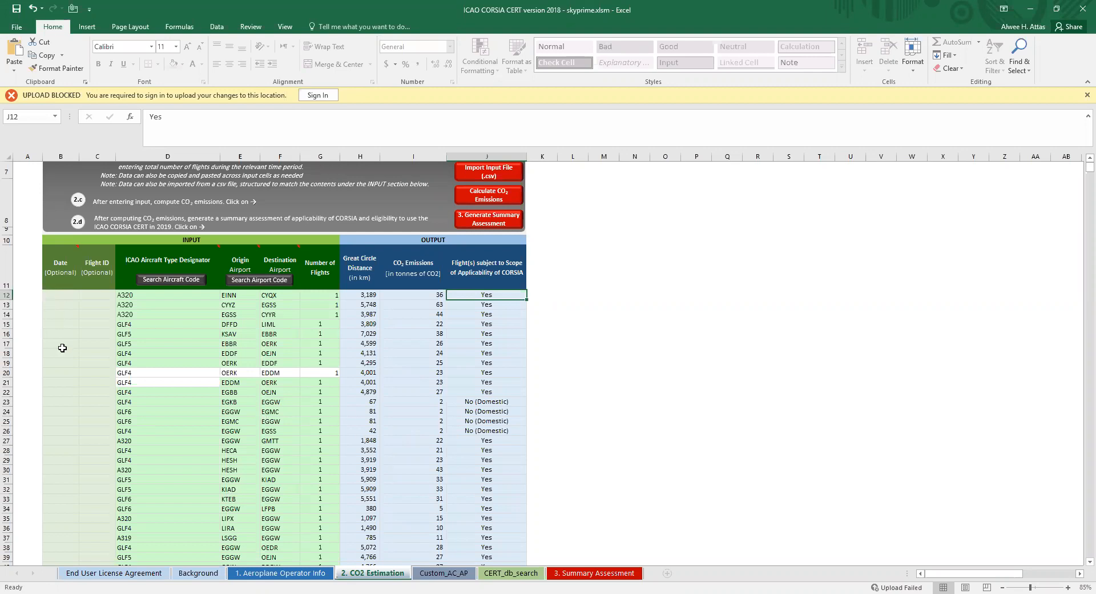
- Copy all flight rows with their input and output columns, B12 to J339, from the CO2 Estimation sheet
left_click(57, 294)
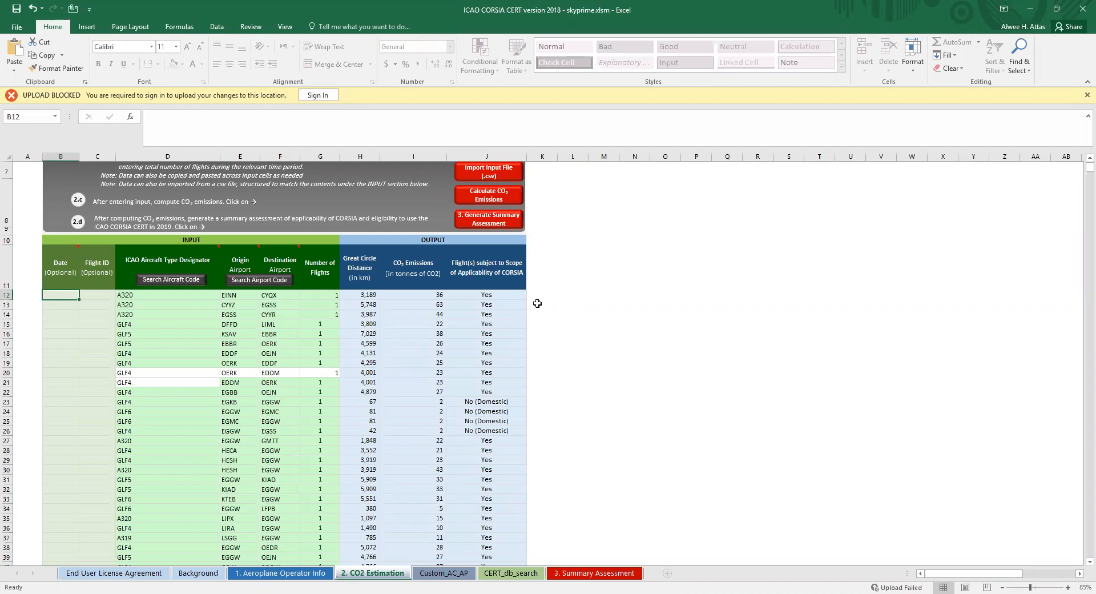
left_click(506, 295, "shift")
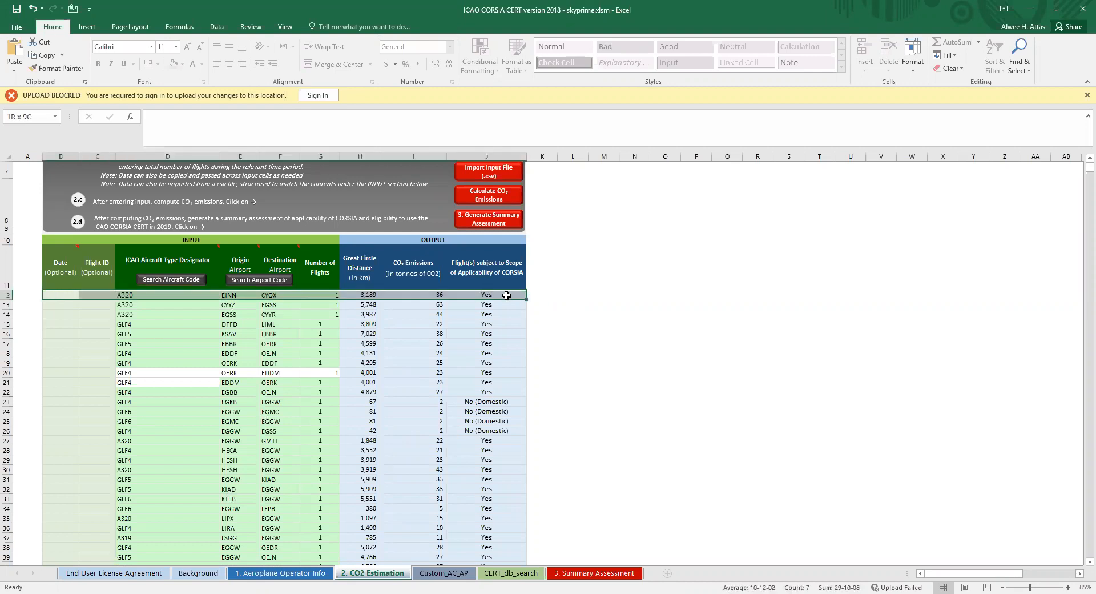
scroll(607, 398, "down", 6)
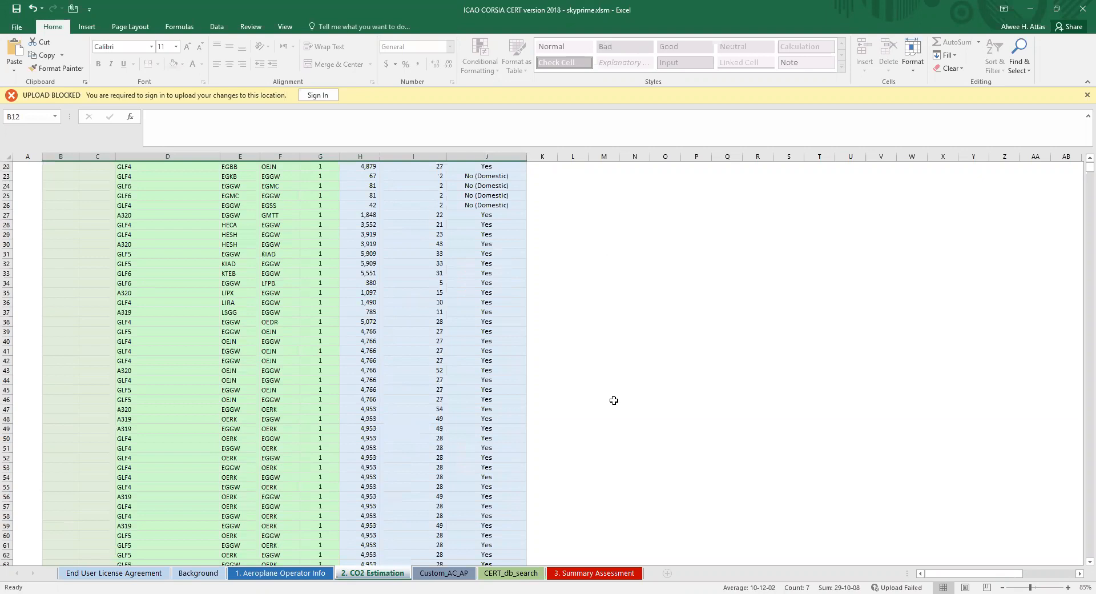
scroll(492, 451, "down", 20)
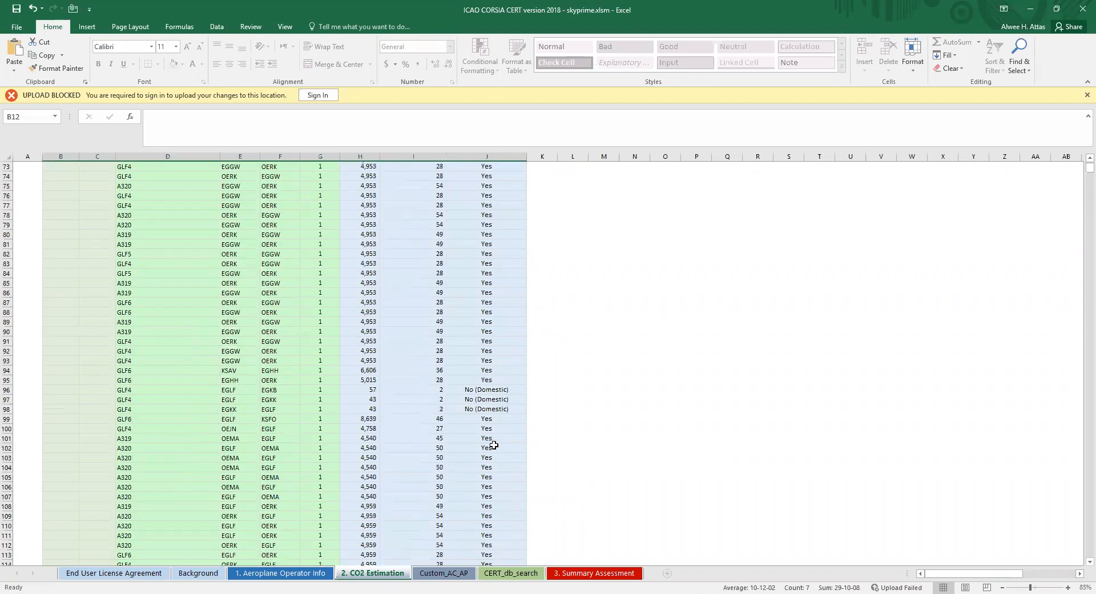
scroll(493, 450, "down", 20)
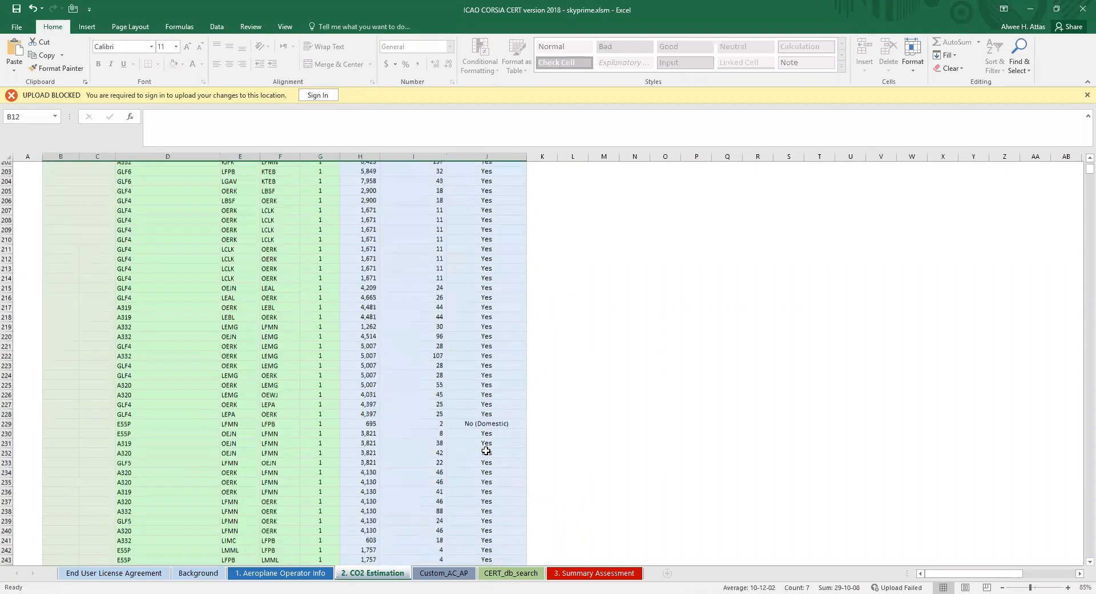
scroll(487, 451, "down", 19)
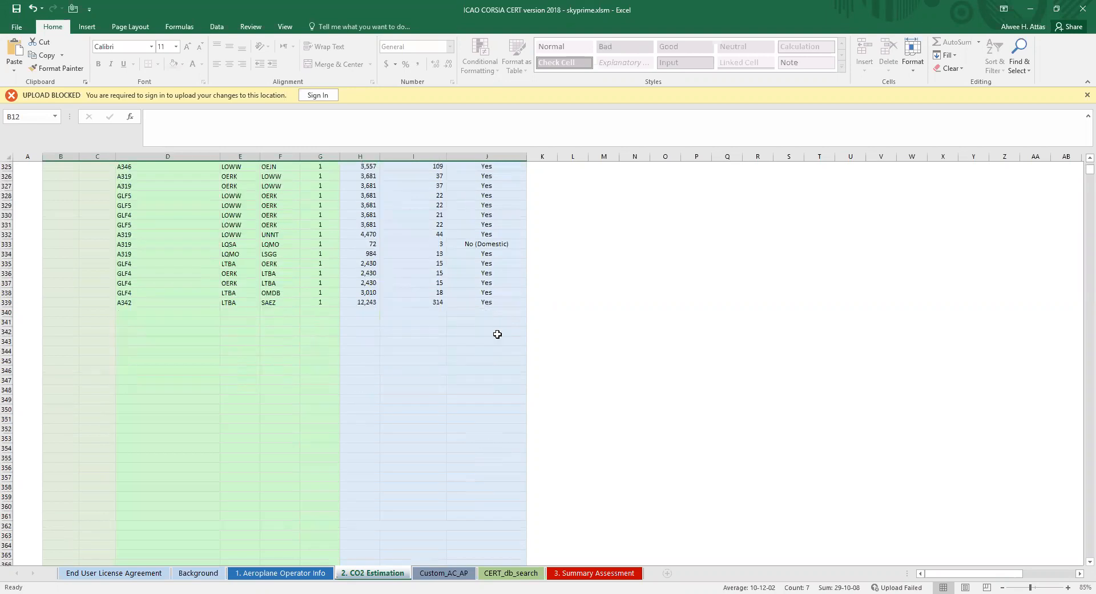
left_click(492, 302, "shift")
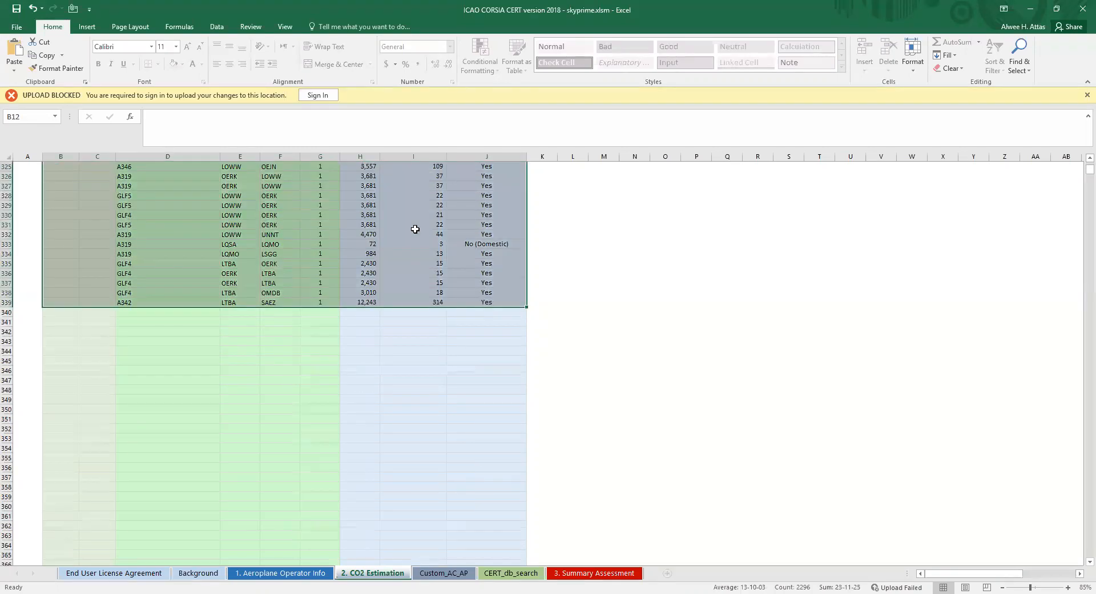
scroll(437, 243, "up", 8)
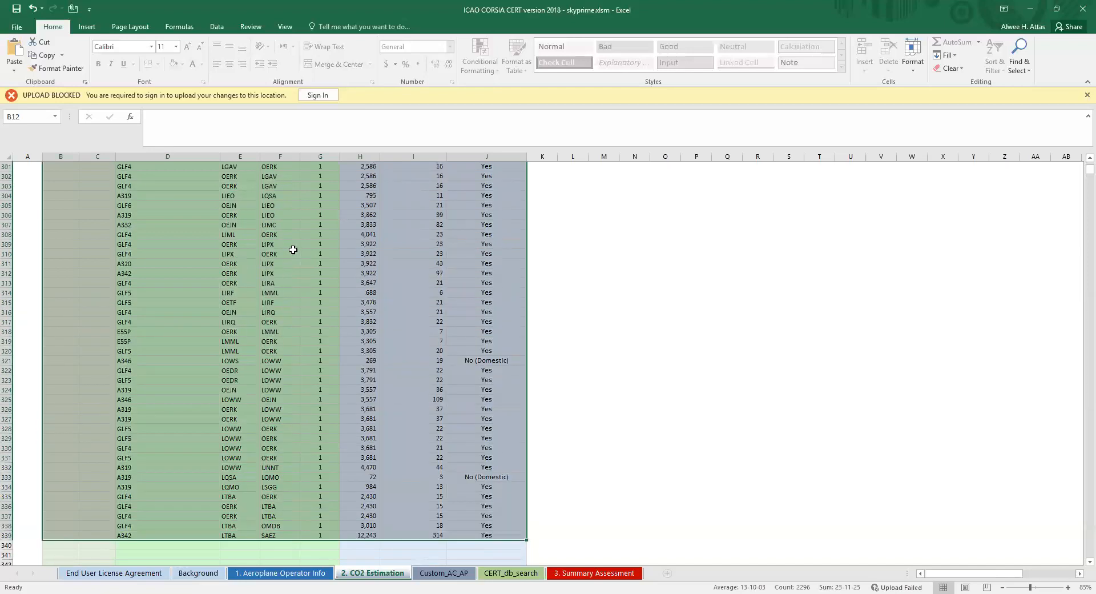
right_click(293, 249)
left_click(321, 272)
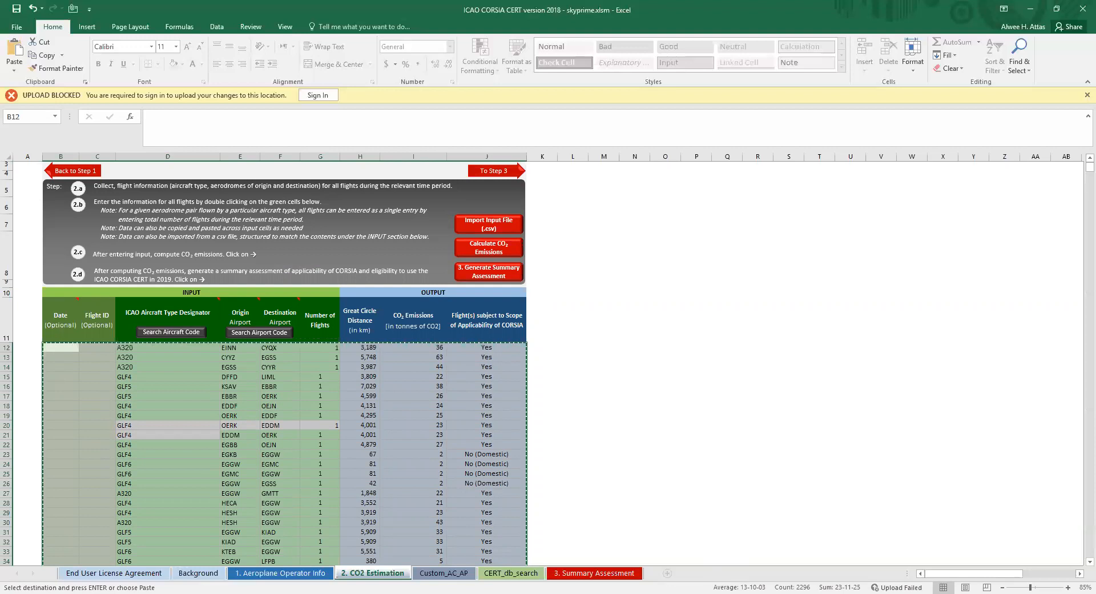
- Create a blank workbook and paste the copied flight data starting at cell A1
left_click(16, 27)
left_click(22, 77)
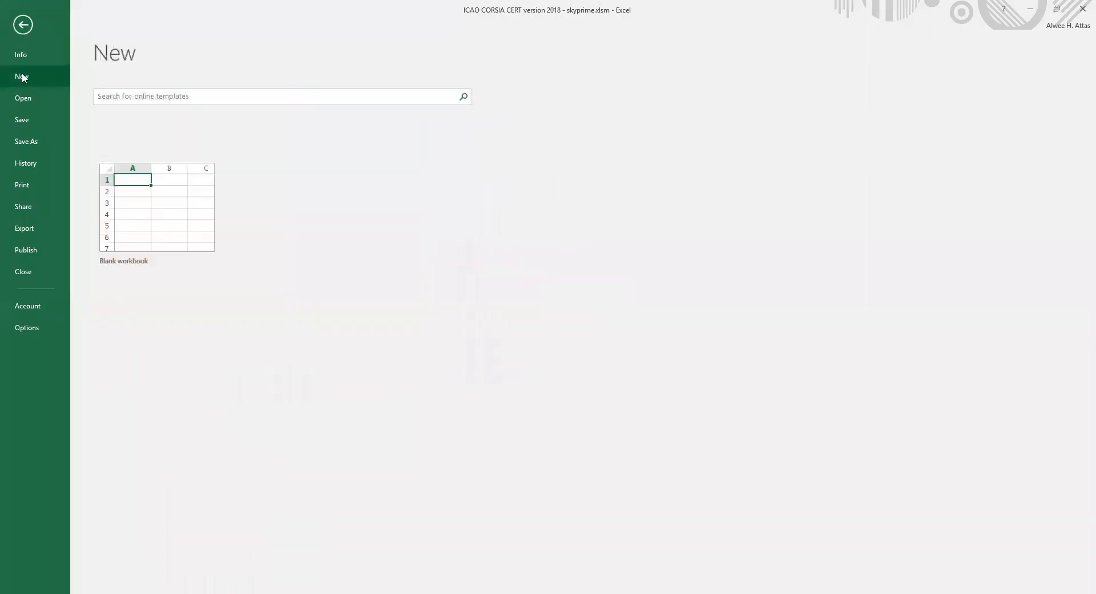
left_click(150, 203)
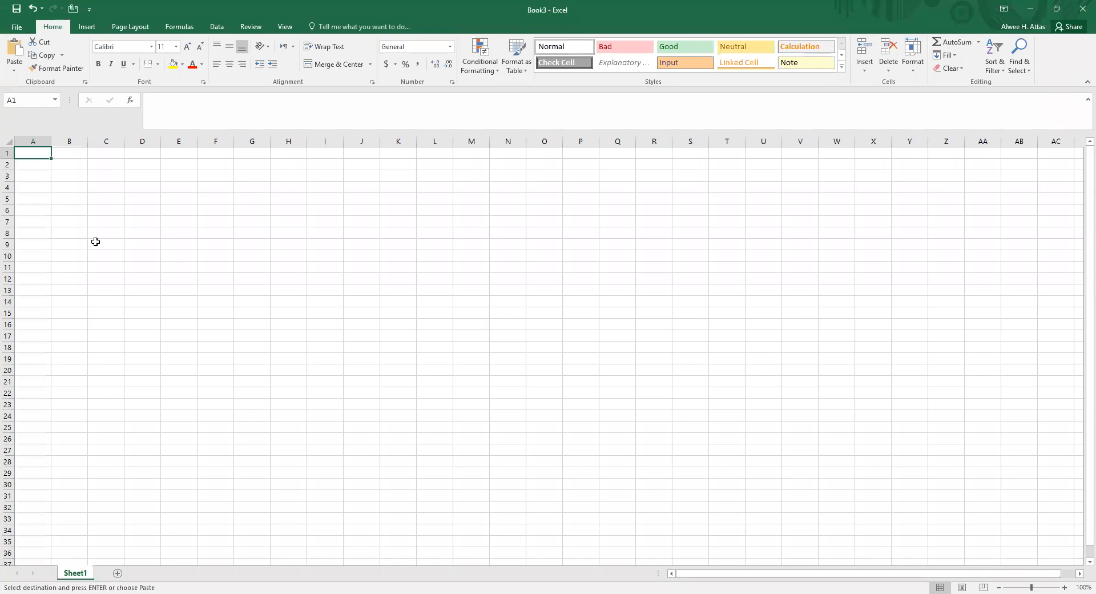
right_click(41, 153)
left_click(65, 204)
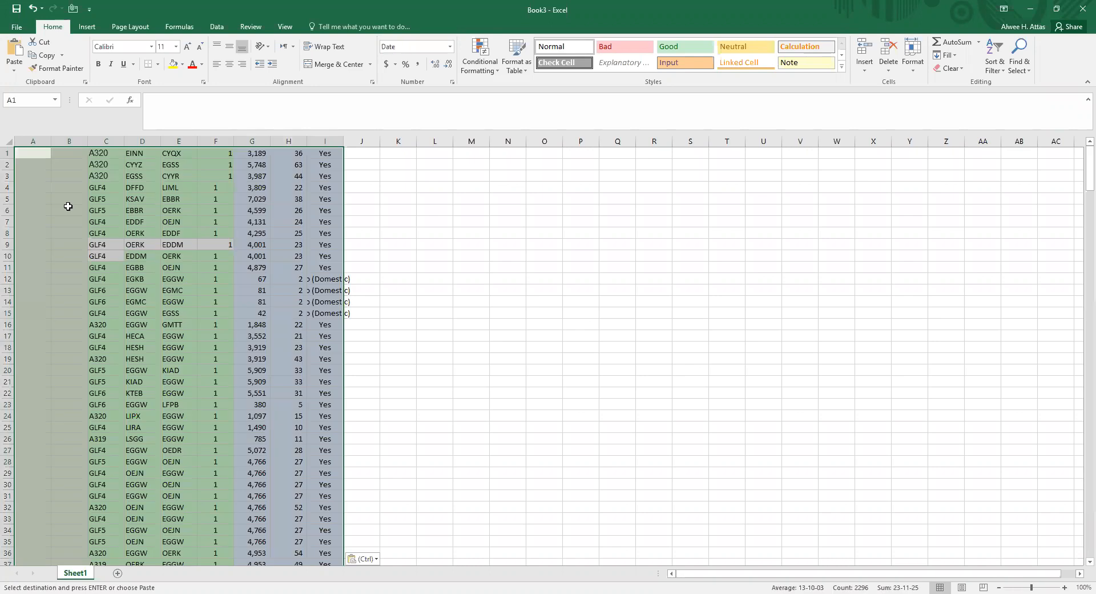
- Autofit the width of column I in the new workbook to its scope-of-applicability entries
left_click_drag(1082, 182, 1081, 151)
left_click(57, 153)
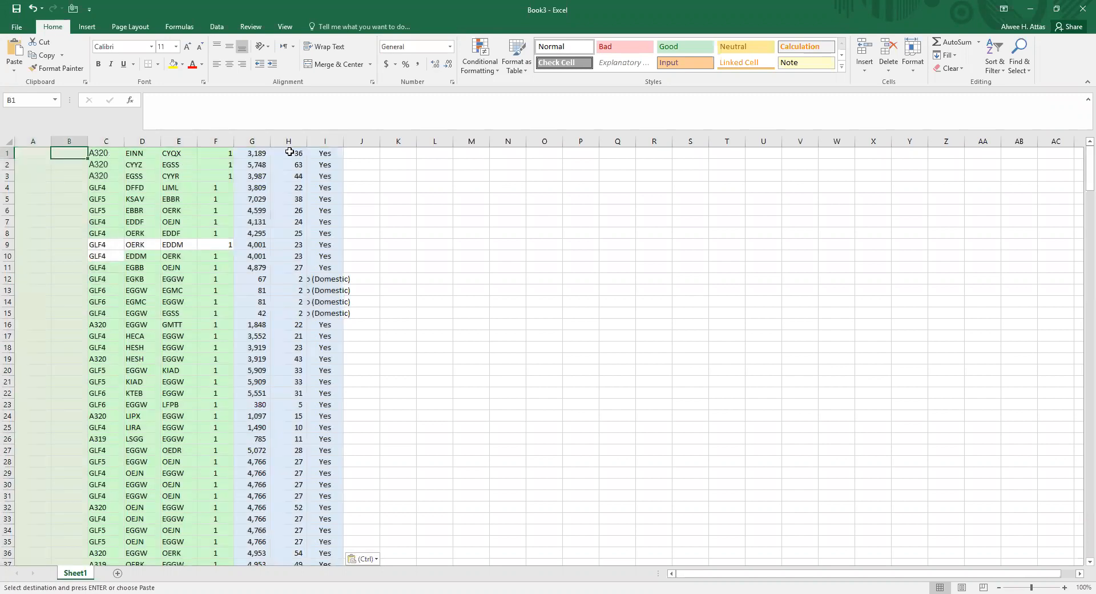
double_click(343, 141)
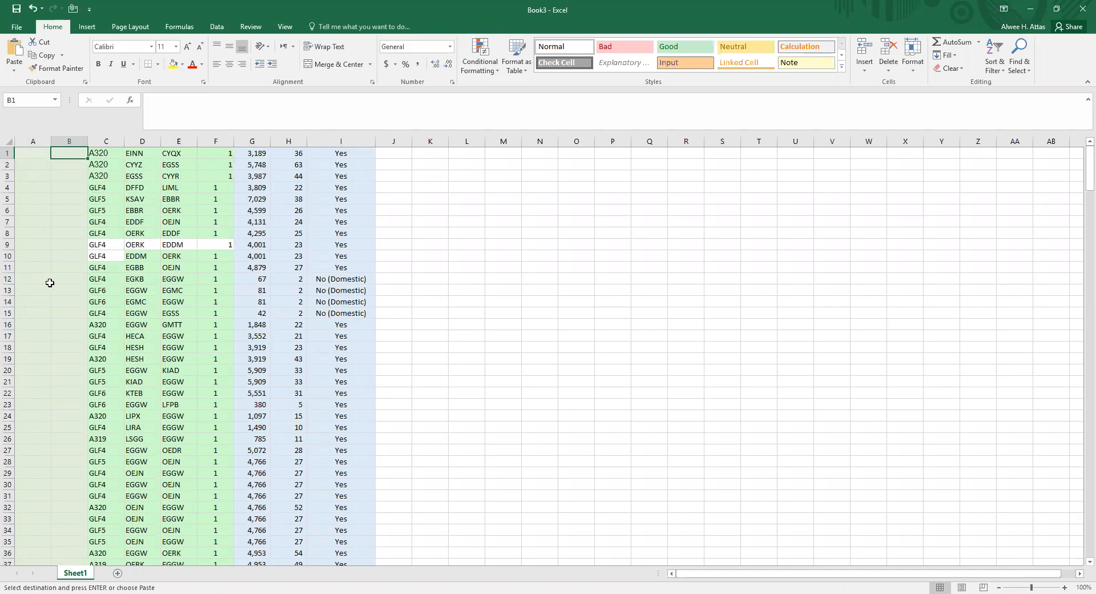
- Delete rows 12 to 15, the first block of flights marked No (Domestic)
left_click(9, 278)
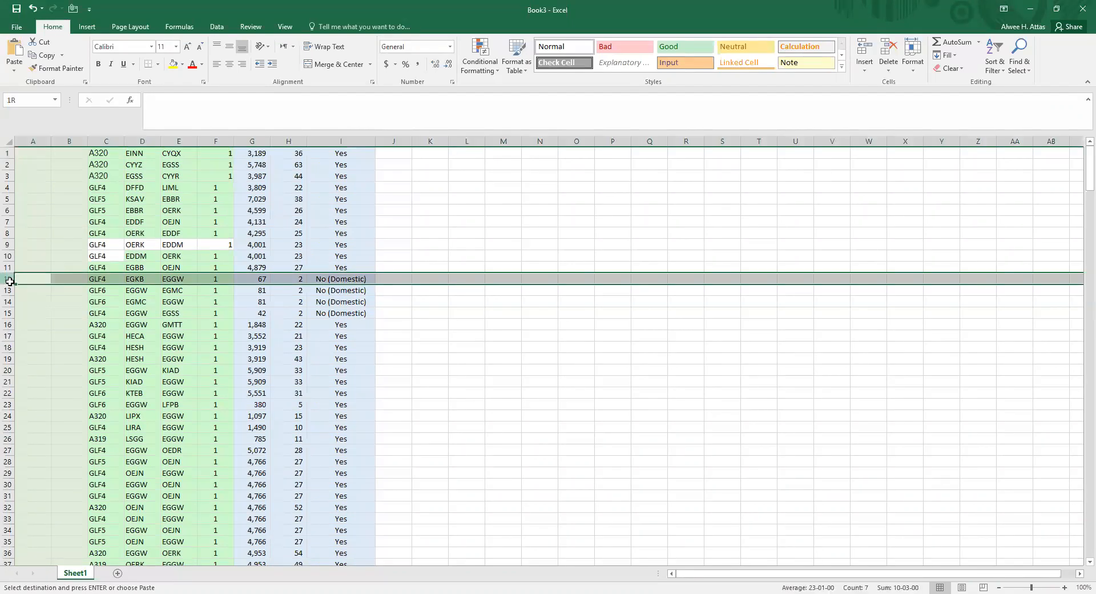
left_click_drag(10, 281, 80, 313)
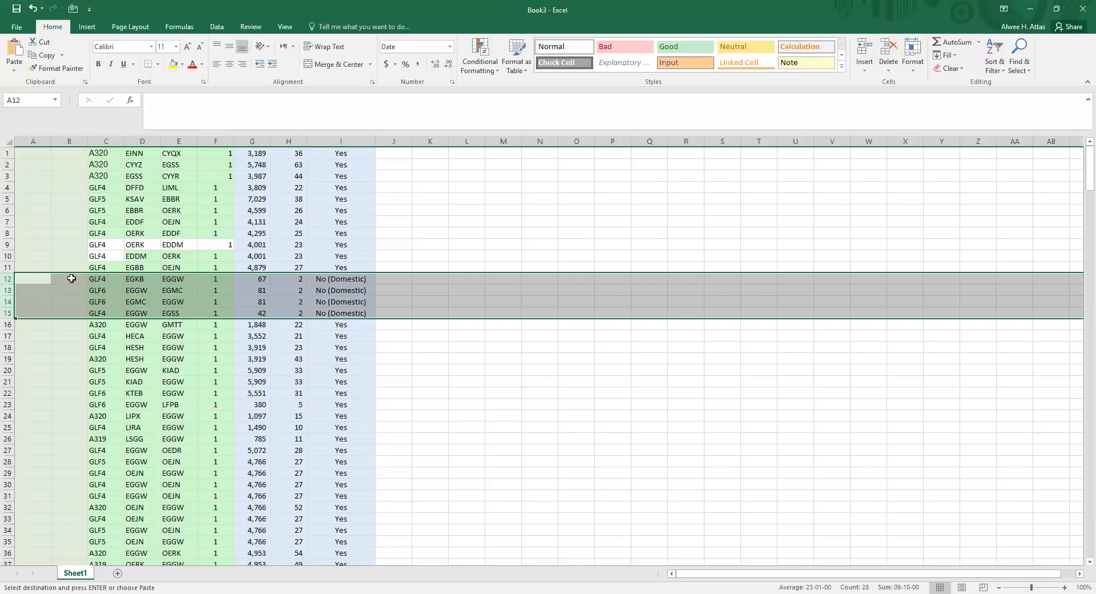
right_click(72, 278)
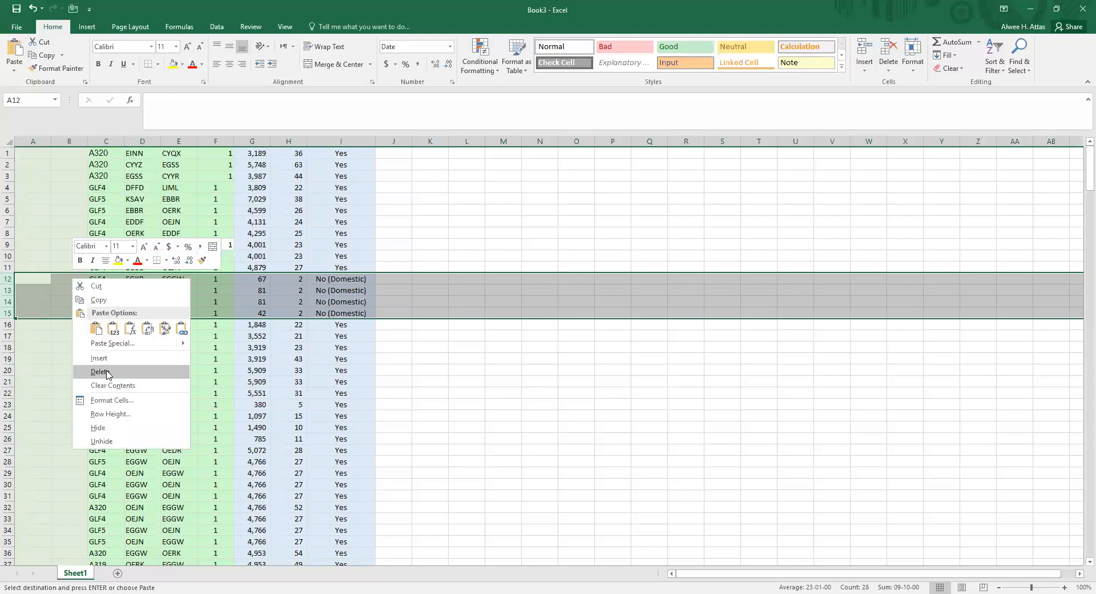
left_click(99, 371)
- Delete rows 81 to 83, the next block of flights marked No (Domestic)
scroll(372, 325, "down", 20)
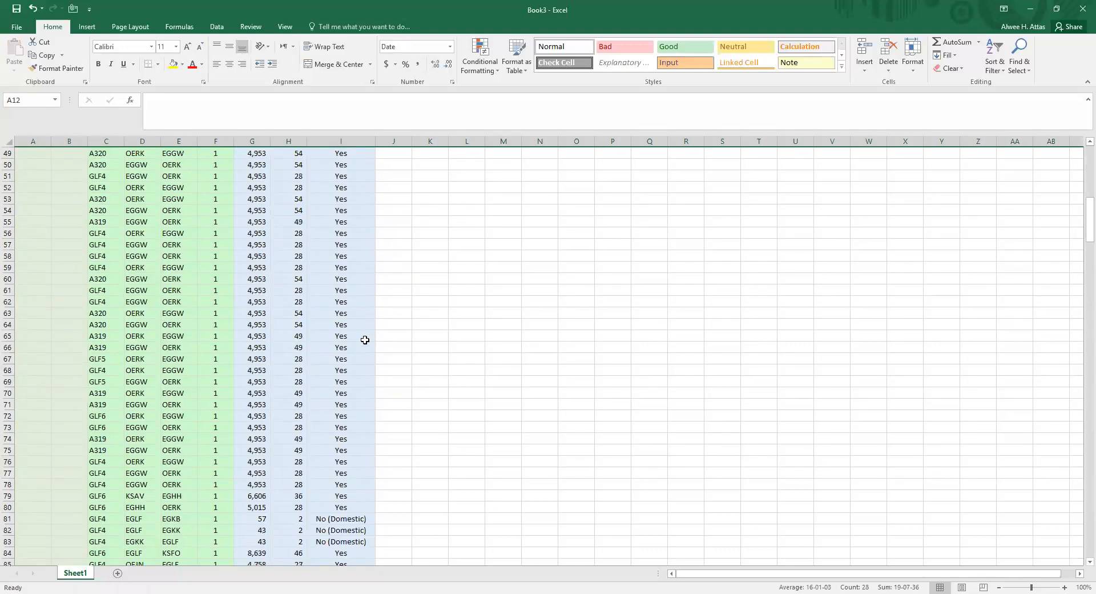
left_click_drag(8, 382, 61, 404)
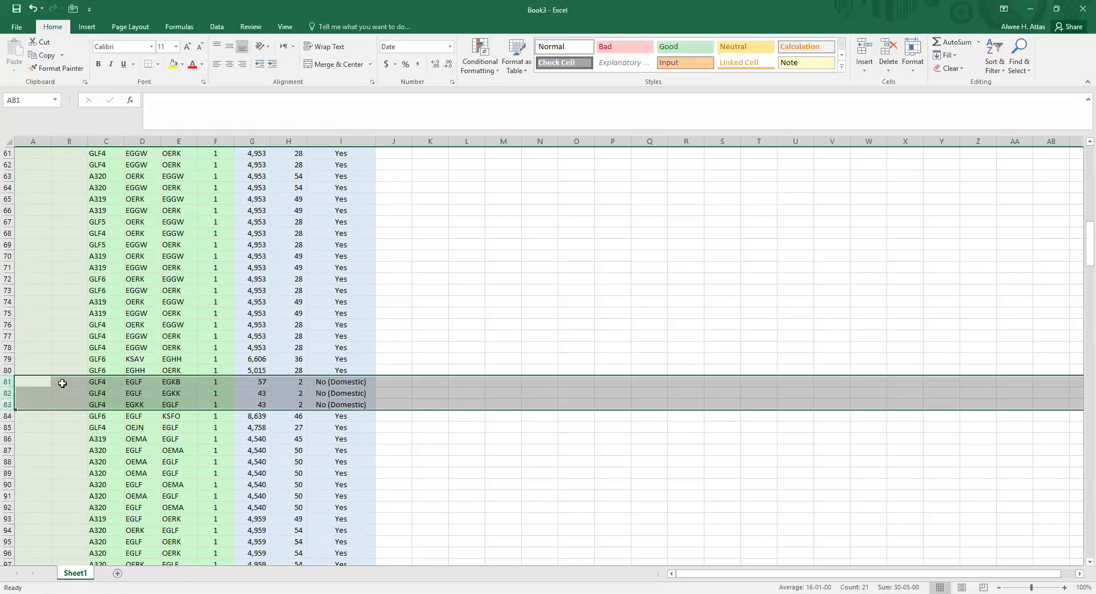
right_click(62, 385)
left_click(100, 478)
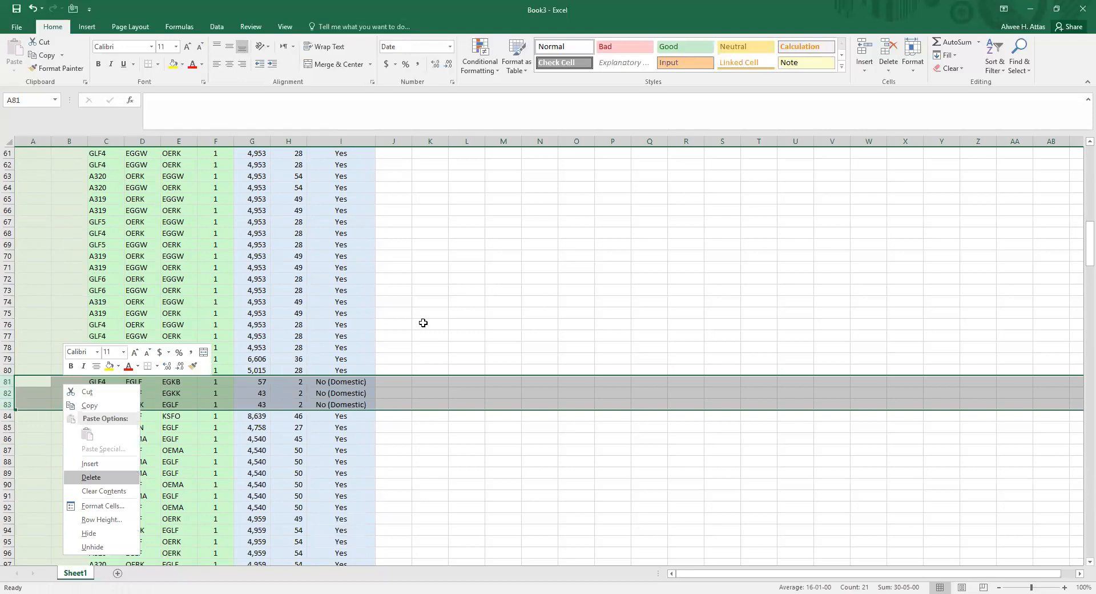
- Delete row 211, the domestic E55P flight from LFMN to LFPB
scroll(423, 324, "down", 14)
scroll(423, 323, "down", 20)
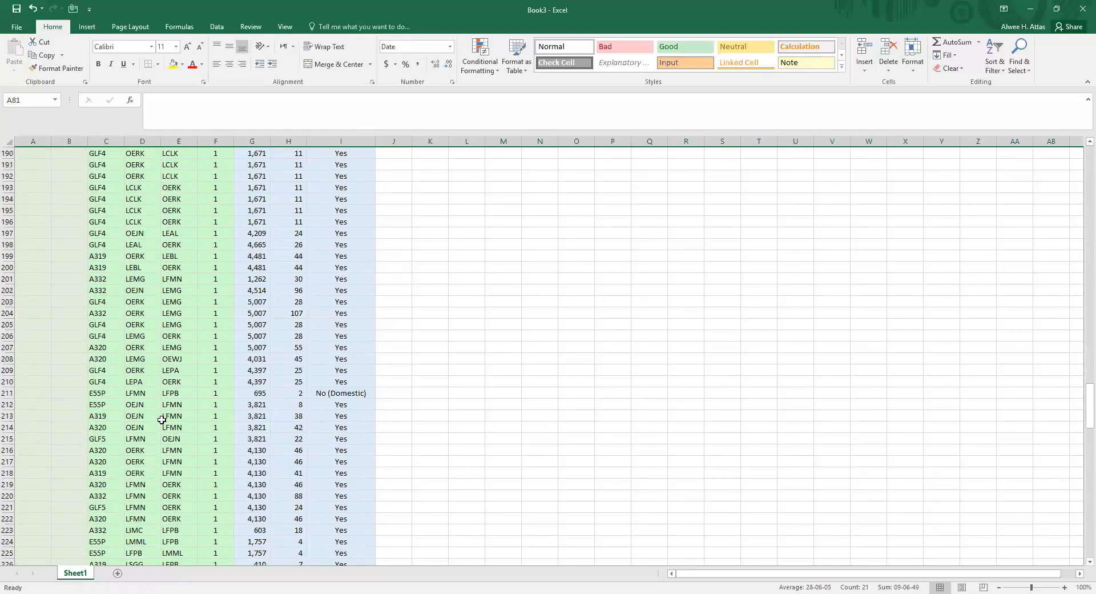
left_click(6, 393)
right_click(28, 393)
left_click(69, 485)
- Delete row 302, the domestic A346 flight from LOWS to LOWW
scroll(378, 349, "down", 11)
scroll(380, 353, "down", 20)
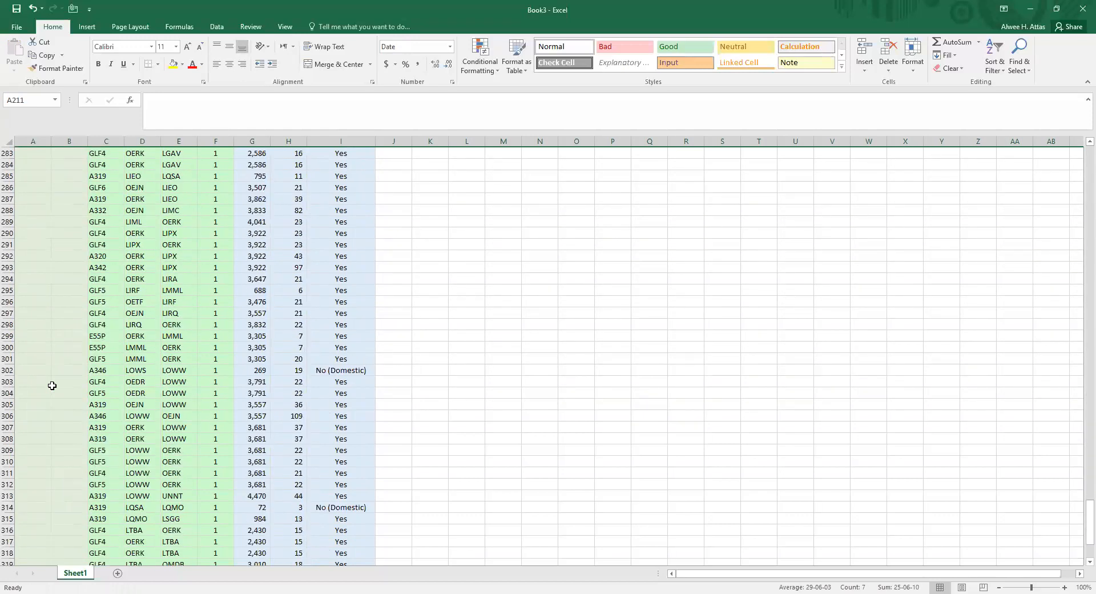
left_click(7, 369)
right_click(29, 370)
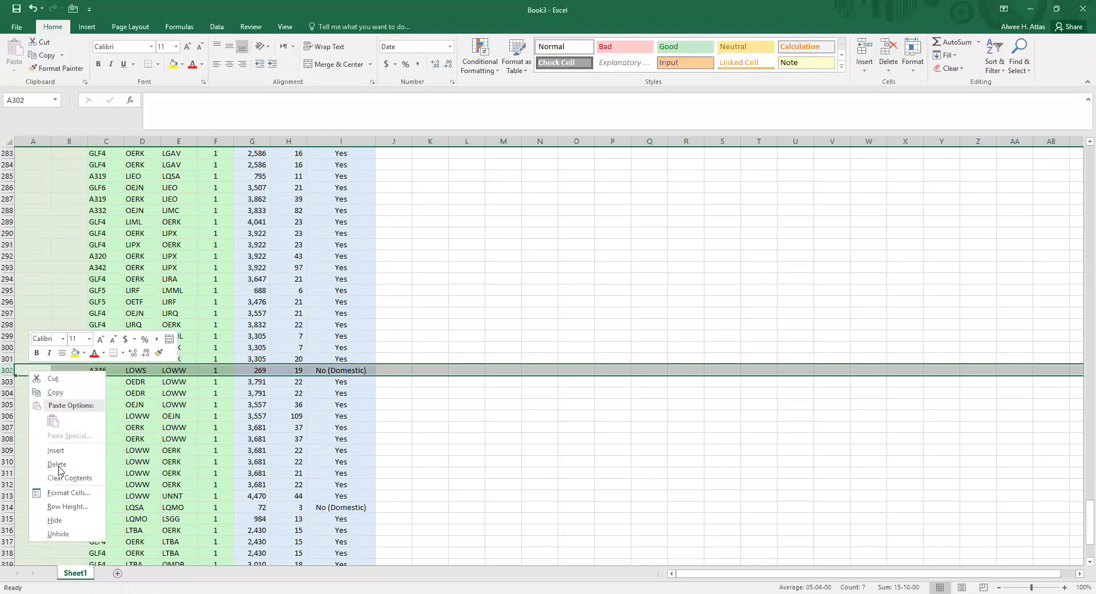
left_click(62, 465)
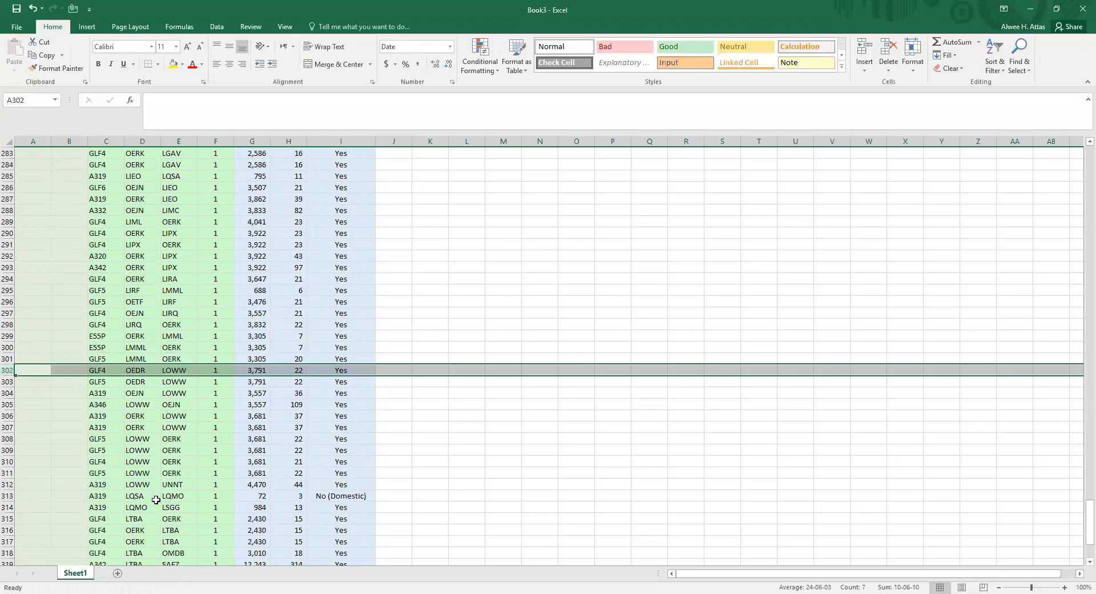
- Delete row 313, the domestic A319 flight from LQSA to LQMO, and check the list for remaining domestic flights
left_click(9, 495)
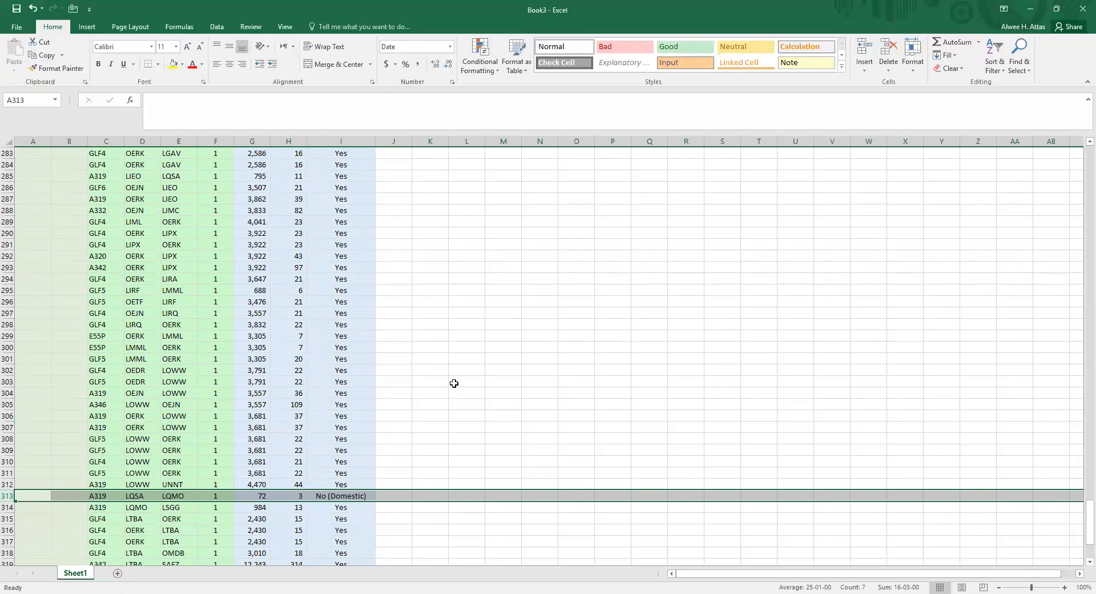
key("ctrl+minus")
scroll(454, 383, "down", 4)
scroll(454, 383, "up", 20)
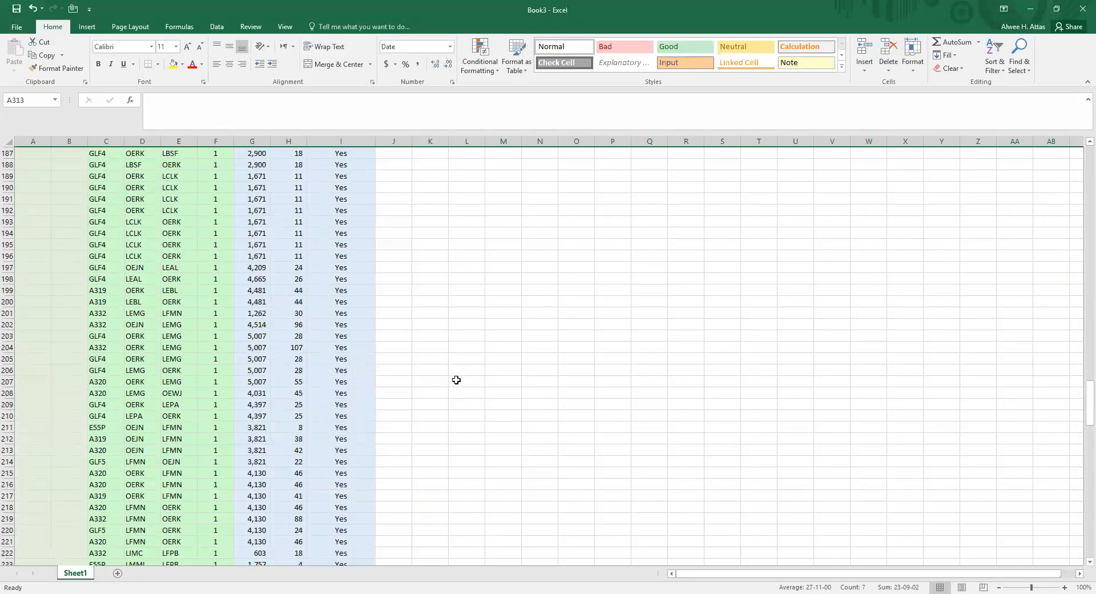
scroll(458, 377, "up", 20)
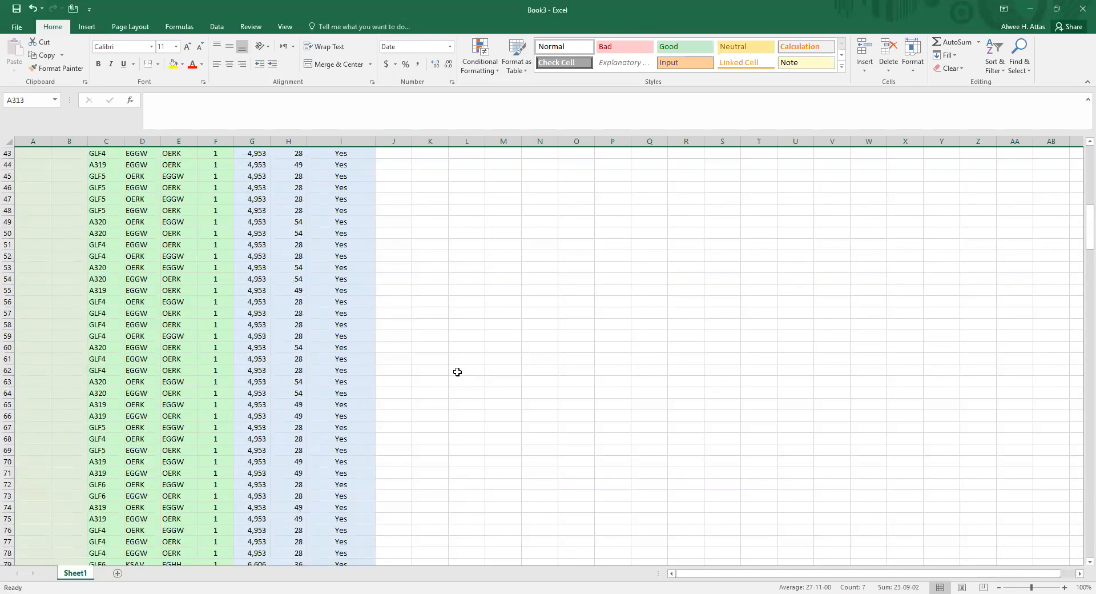
scroll(459, 374, "up", 7)
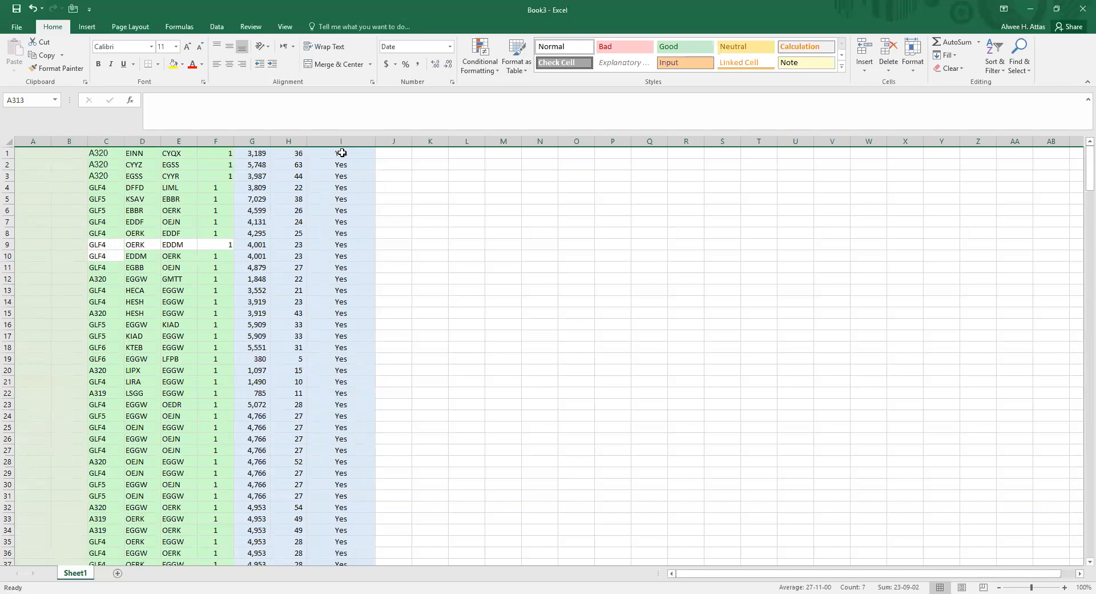
- Widen column J and fill it with the operator name FLYTIME from J1 down to the last flight row
double_click(410, 140)
left_click(411, 152)
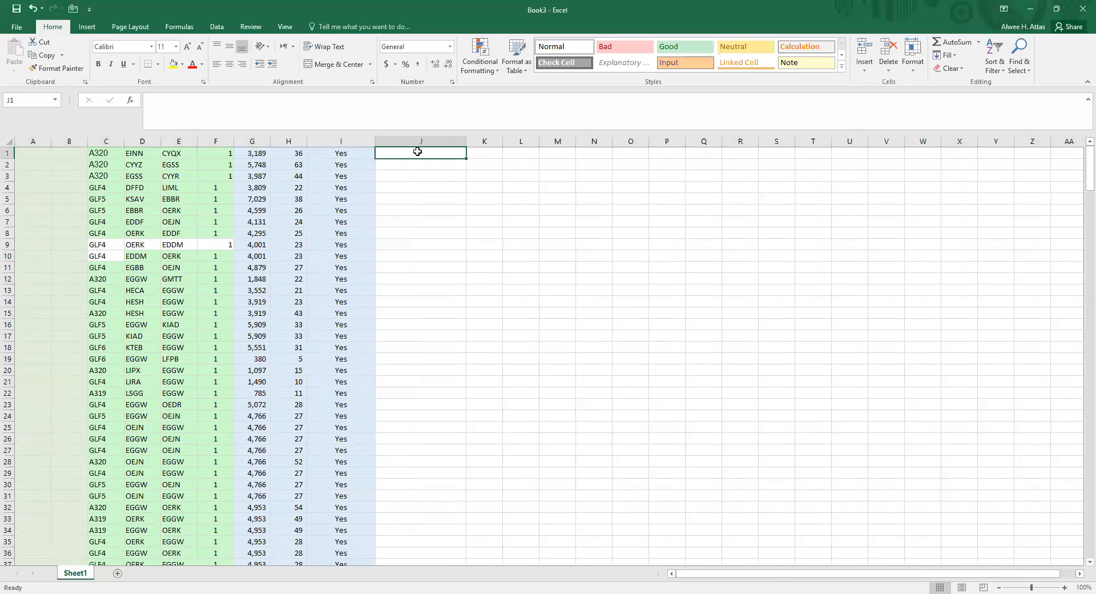
type("FLYTIME")
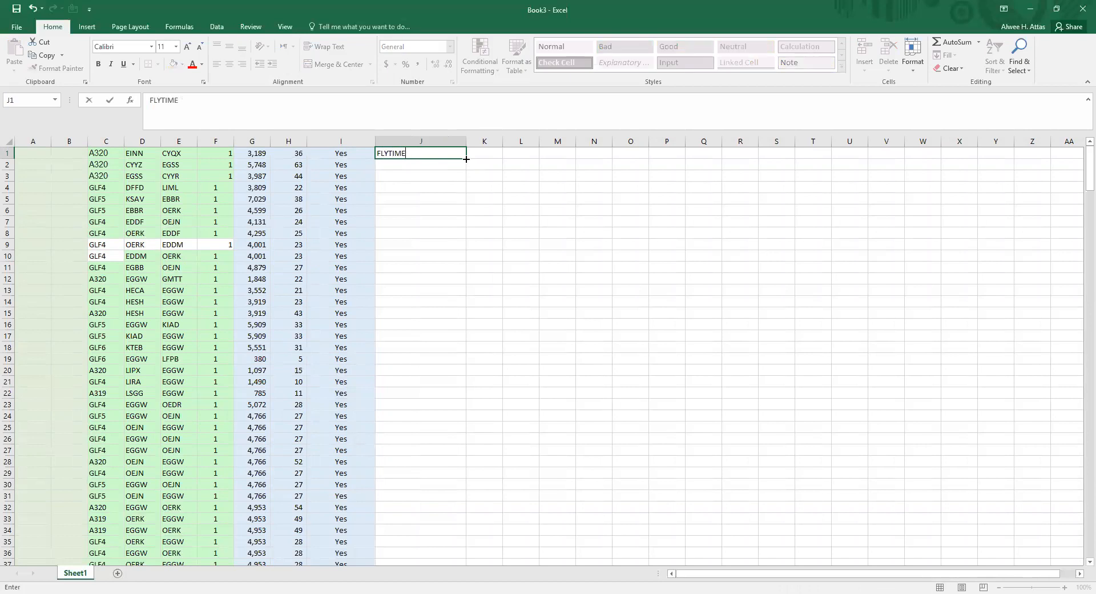
left_click_drag(466, 158, 435, 541)
scroll(503, 323, "up", 15)
scroll(506, 323, "up", 20)
left_click_drag(1090, 306, 1082, 156)
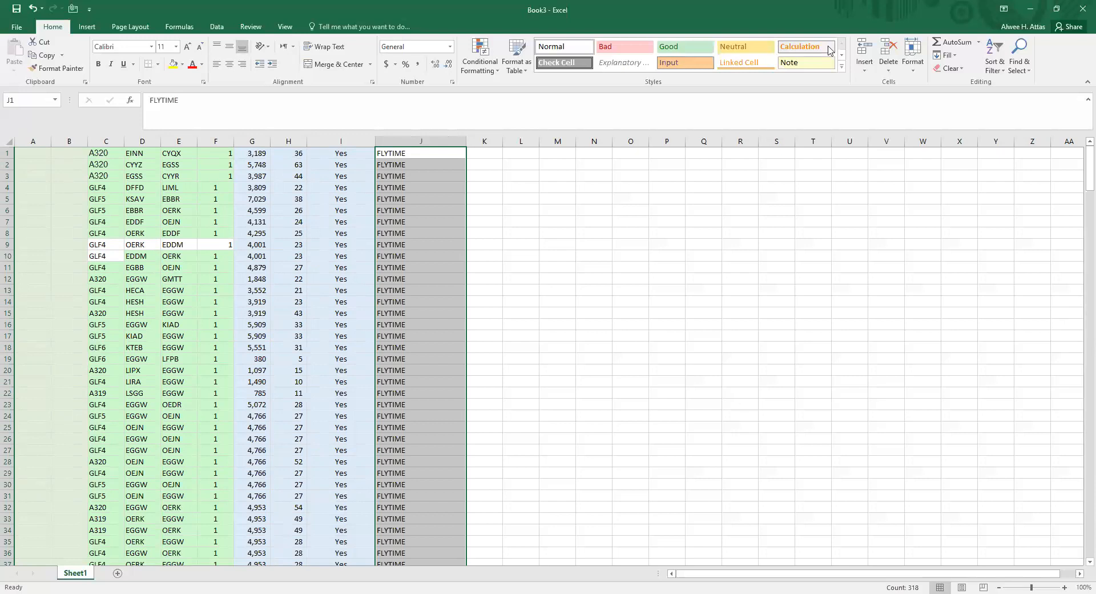
key("alt+Tab")
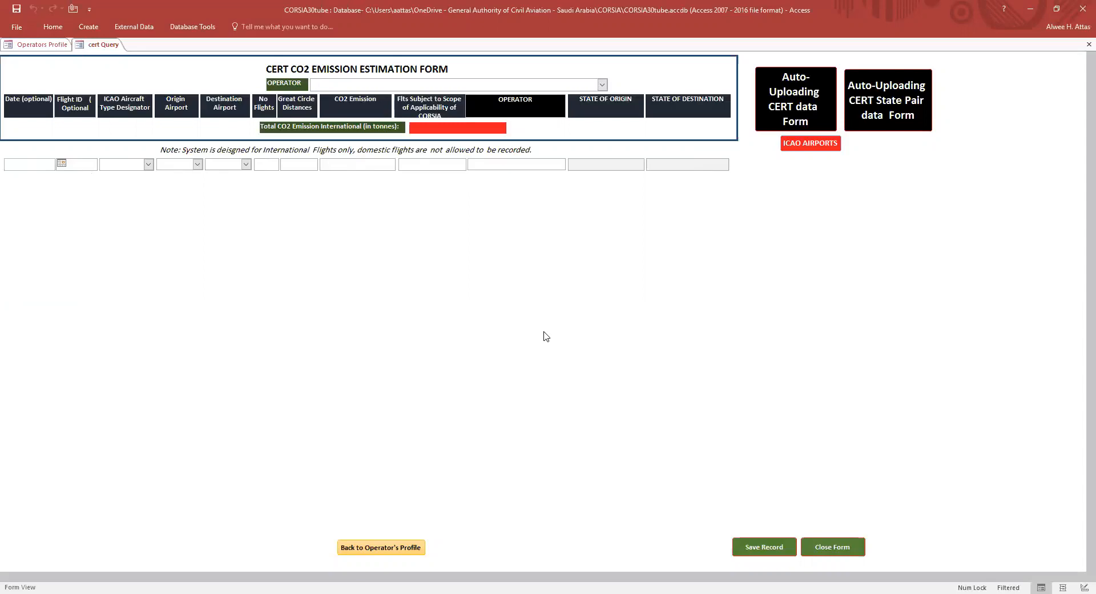
key("alt+Tab")
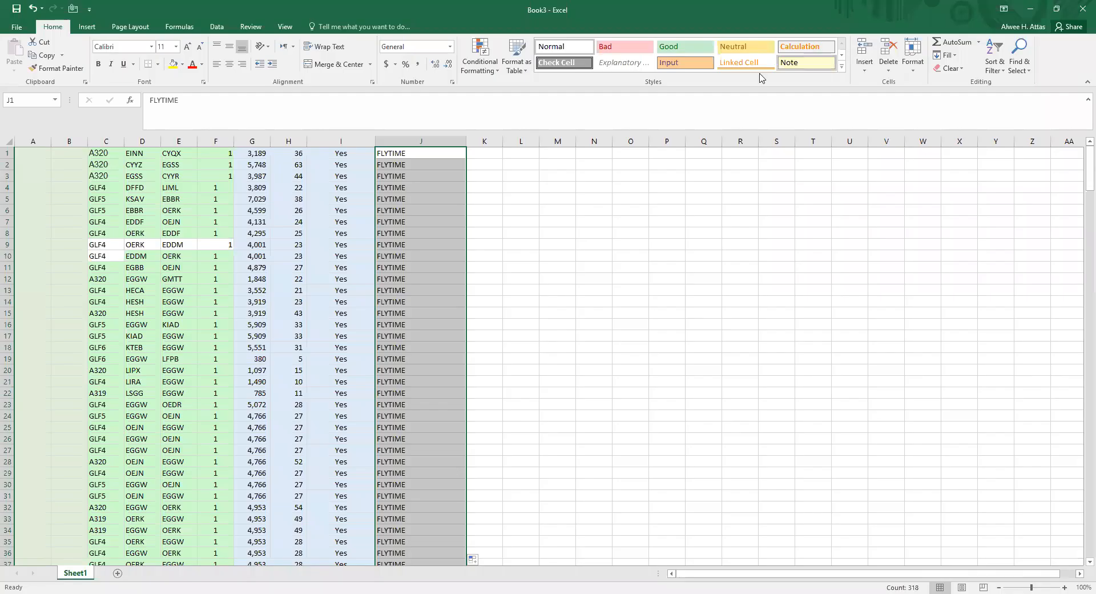
- Copy the complete flight list, columns A to J, from row 1 through row 318
left_click(30, 154)
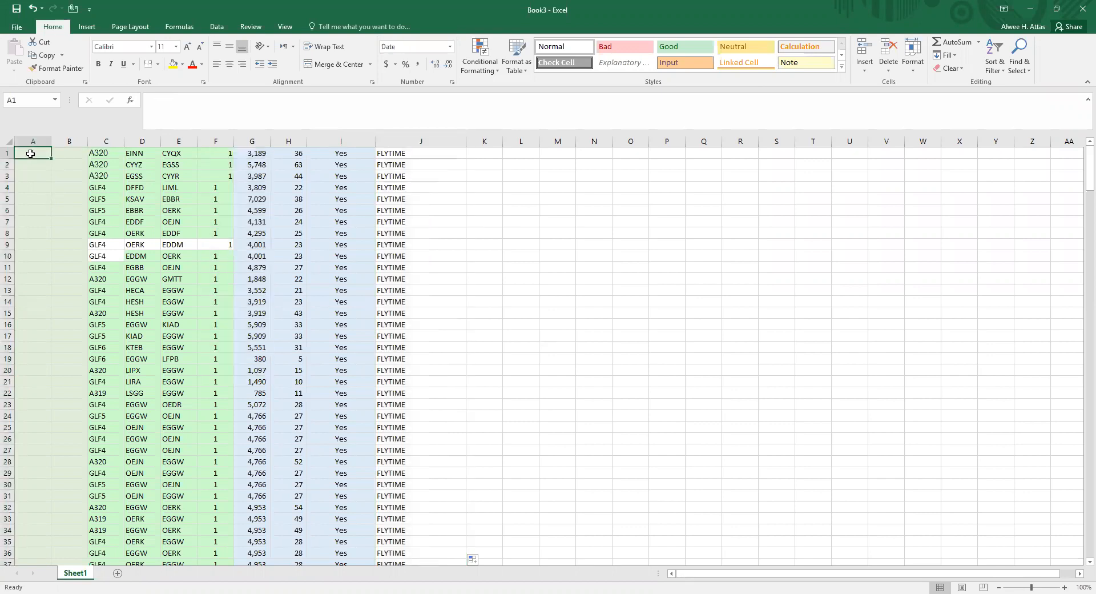
left_click(409, 154, "shift")
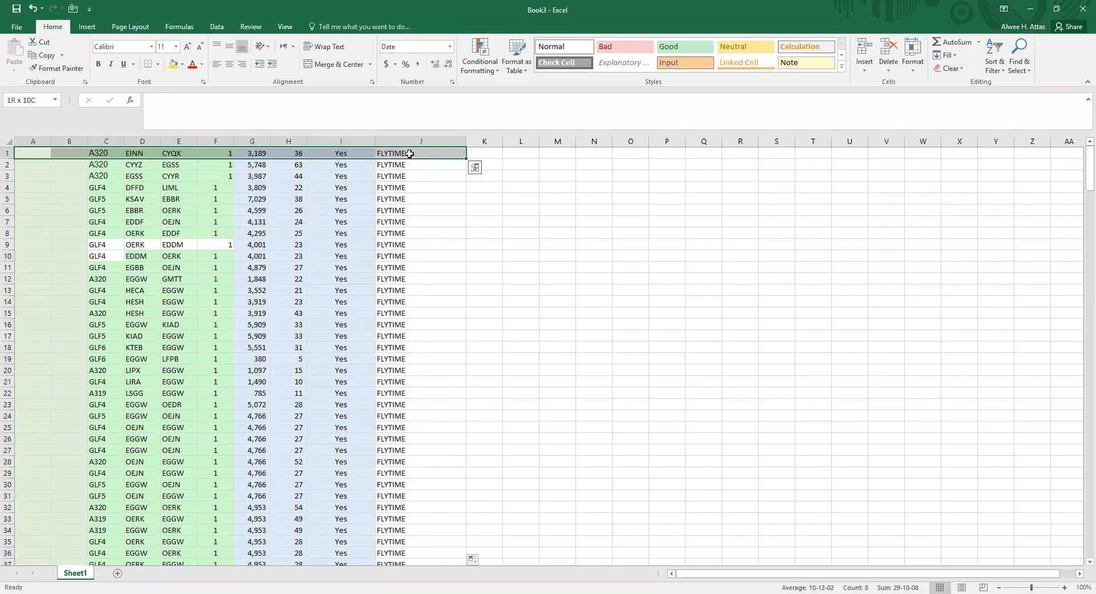
scroll(653, 362, "down", 6)
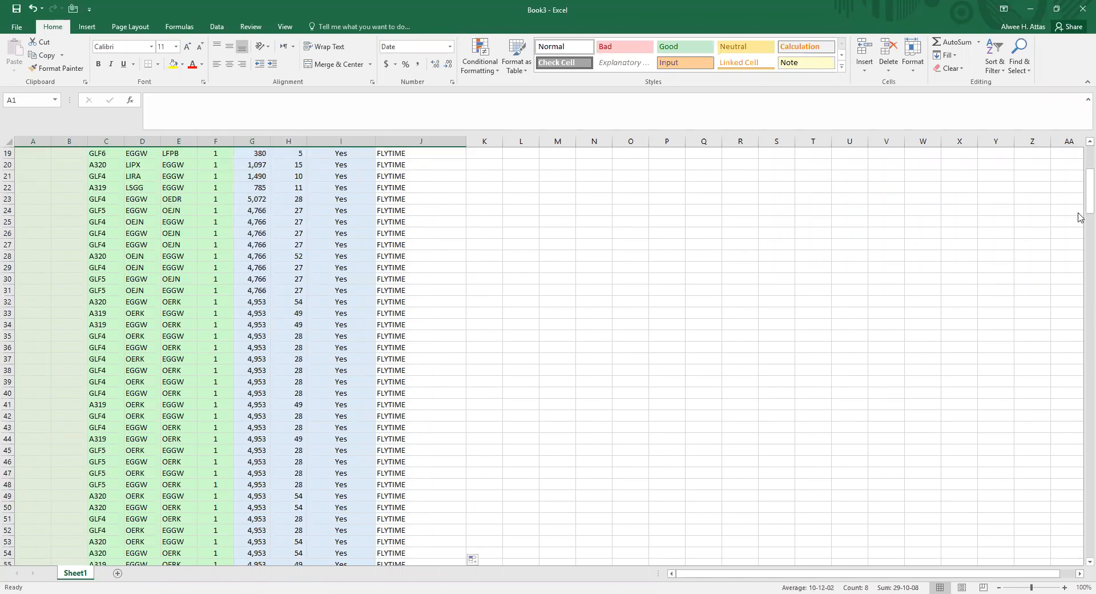
left_click_drag(1081, 243, 1074, 557)
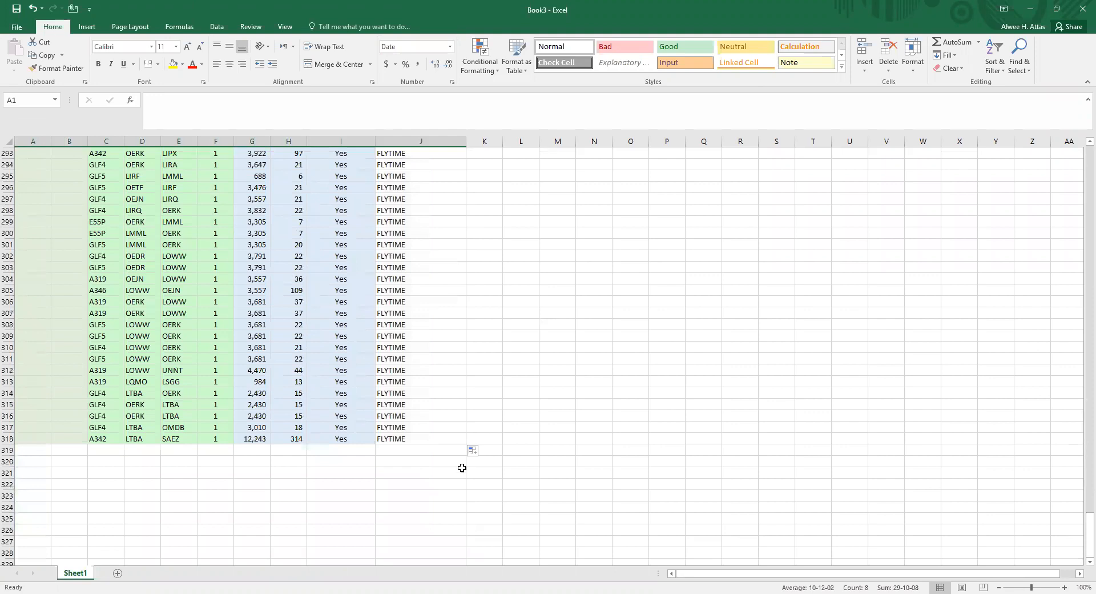
key("ctrl+a")
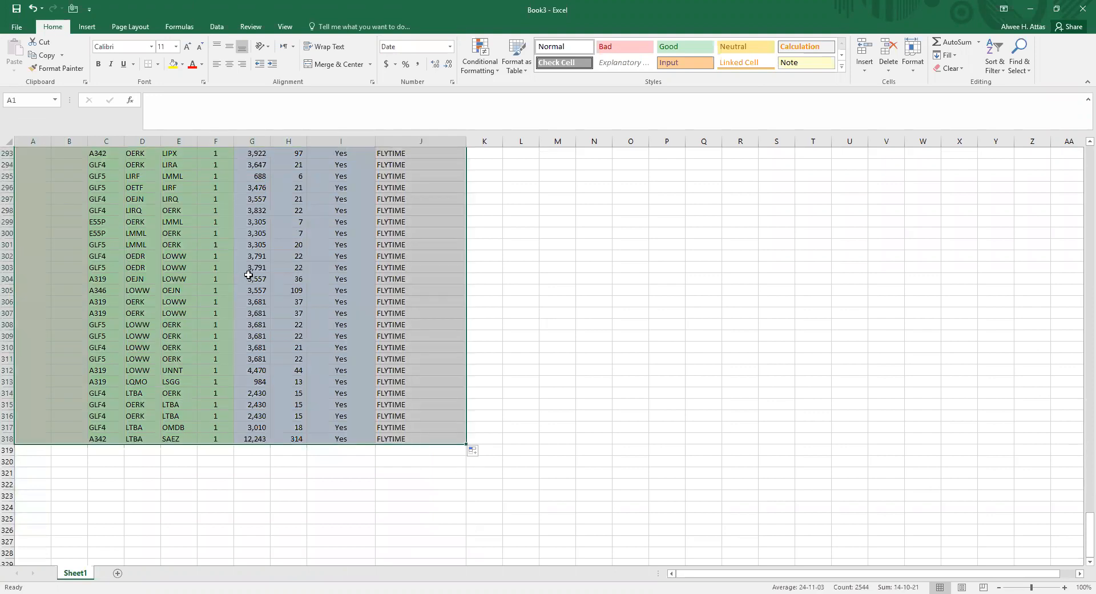
right_click(249, 275)
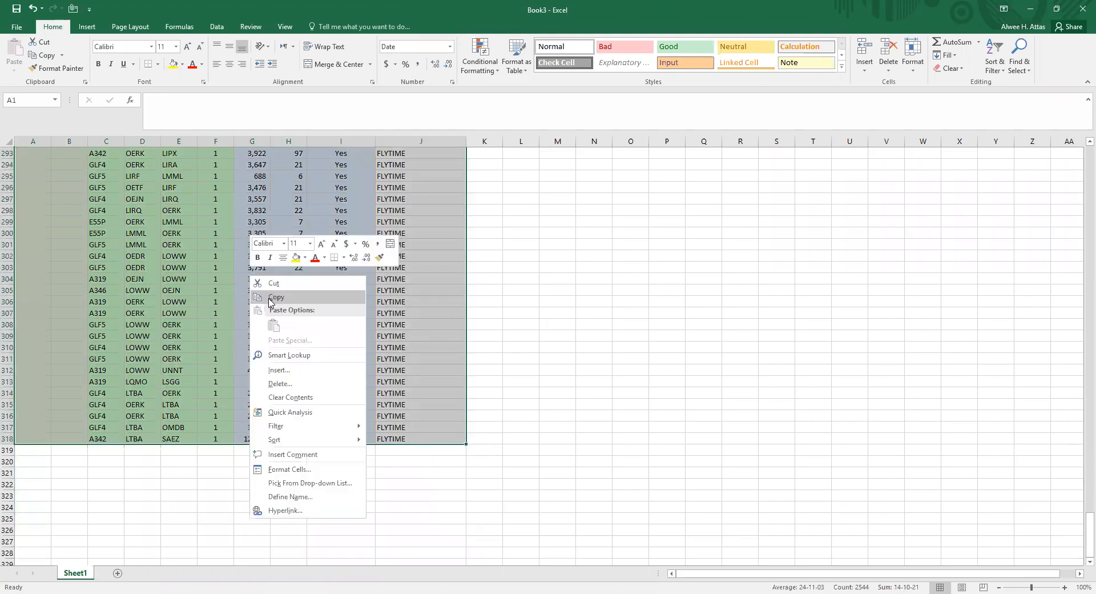
left_click(275, 297)
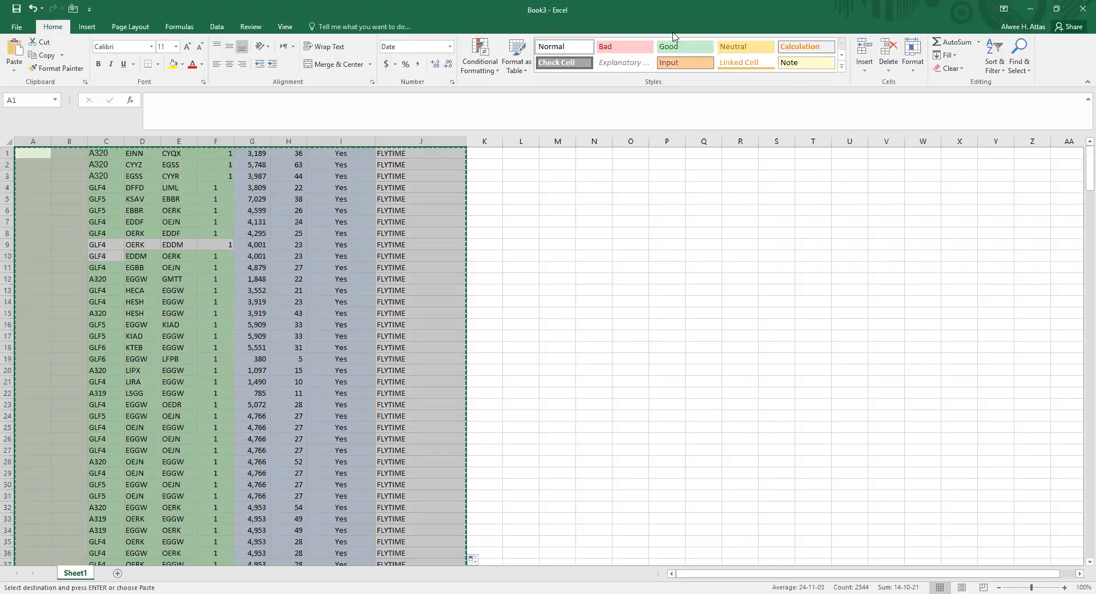
- Switch to the Access database, open the auto-uploading form for CERT data, and paste the copied flights as new records
key("alt+Tab")
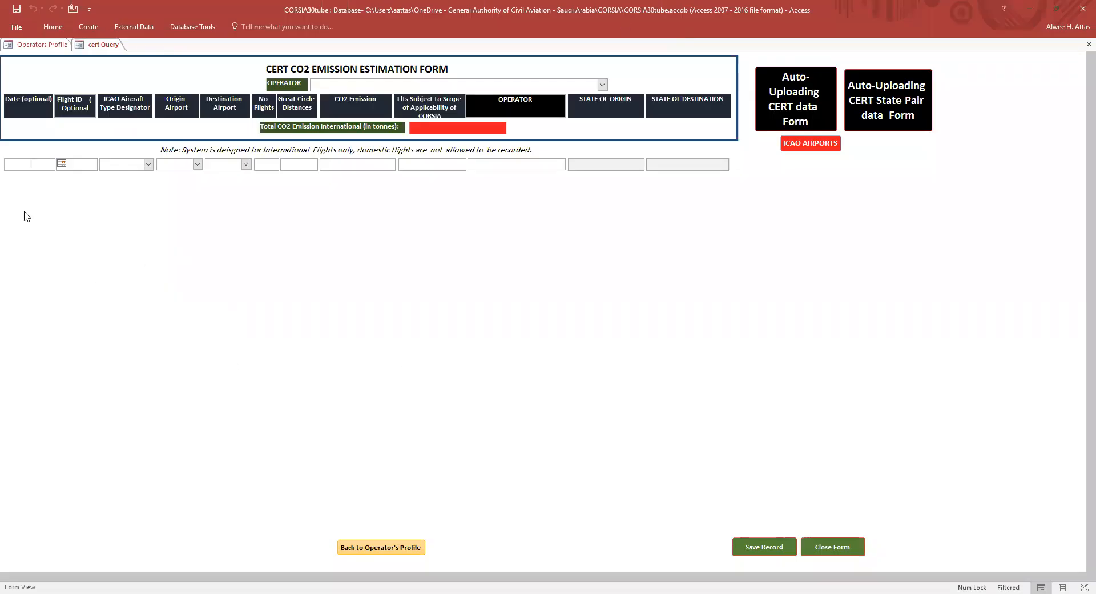
left_click(796, 117)
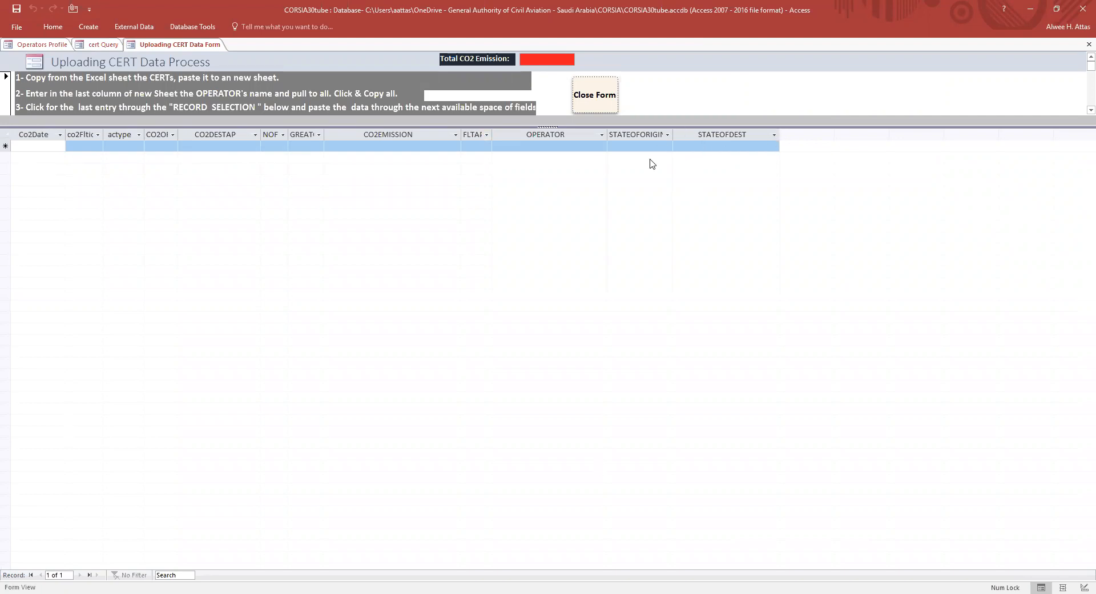
left_click(8, 145)
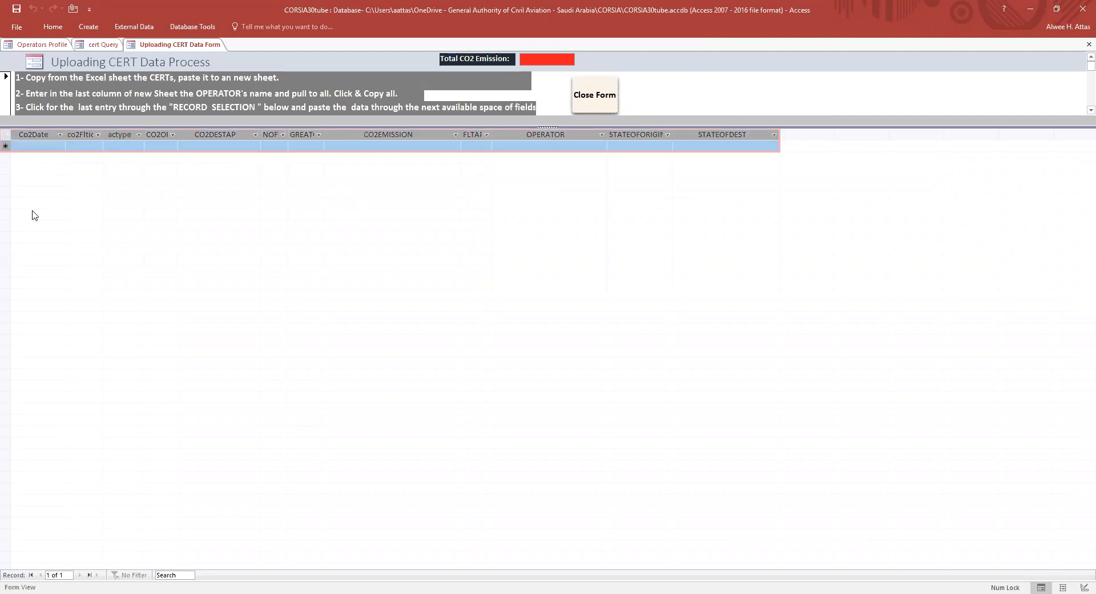
right_click(43, 145)
left_click(68, 210)
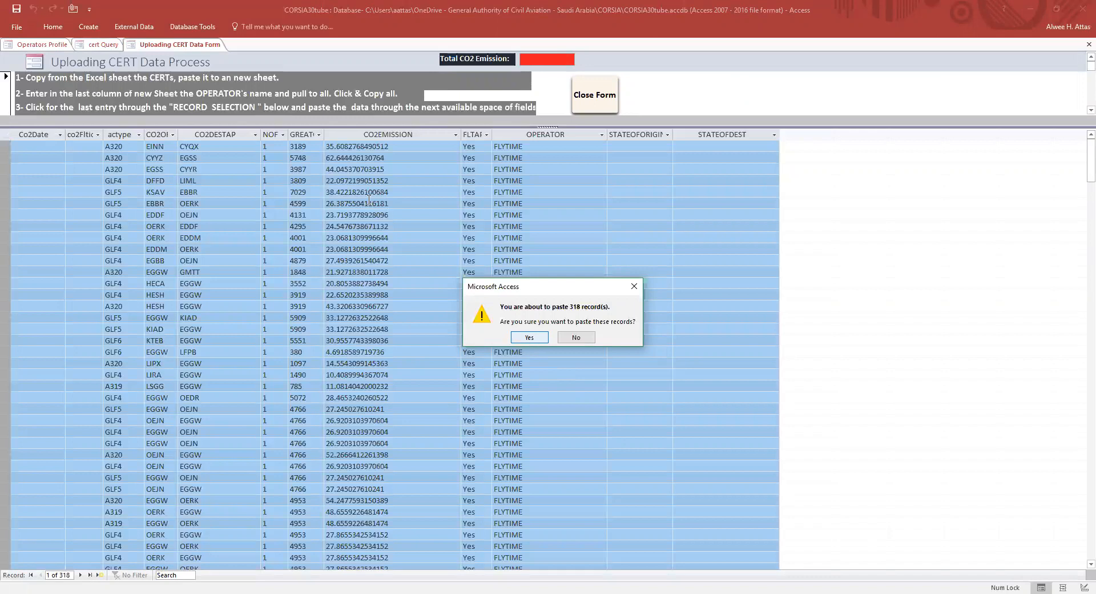
key("Return")
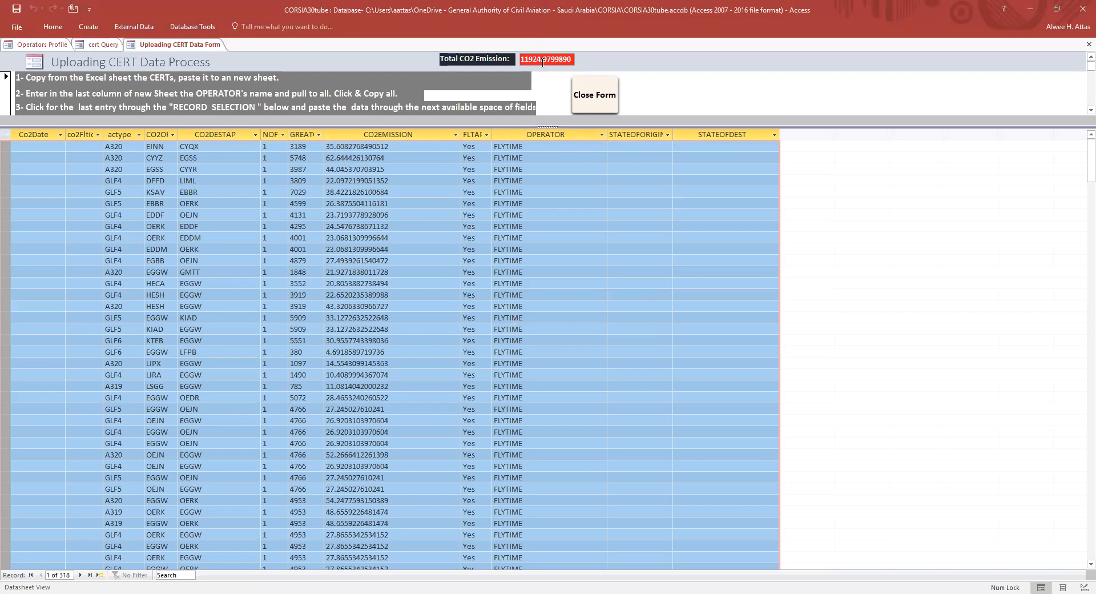
- Close the upload form, check the states of origin and destination in the CERT CO2 emission form, and save the record
left_click(597, 102)
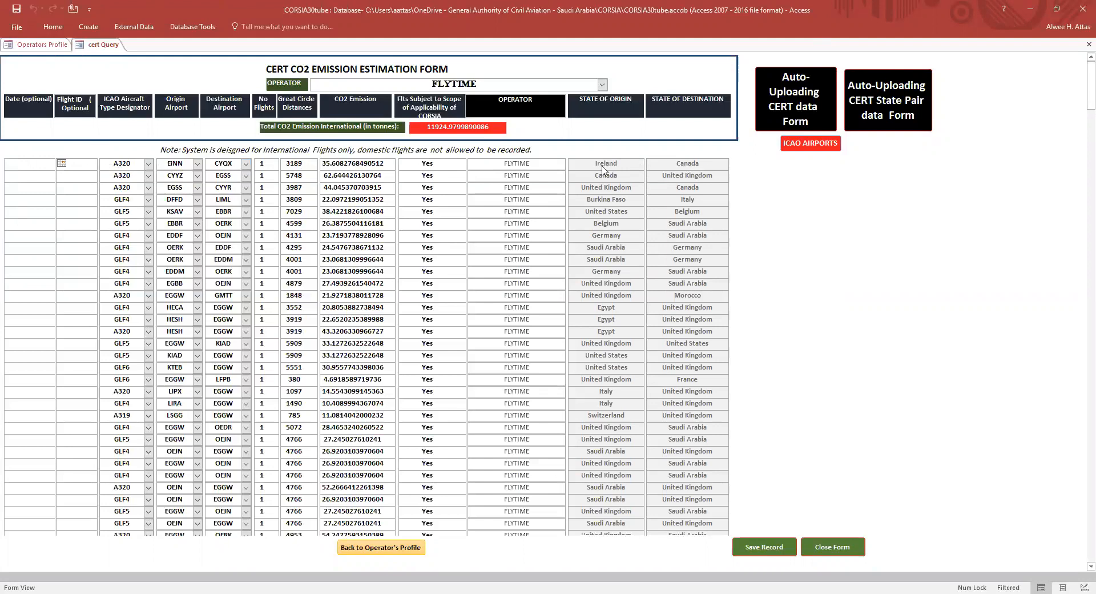
left_click(626, 213)
scroll(677, 365, "down", 6)
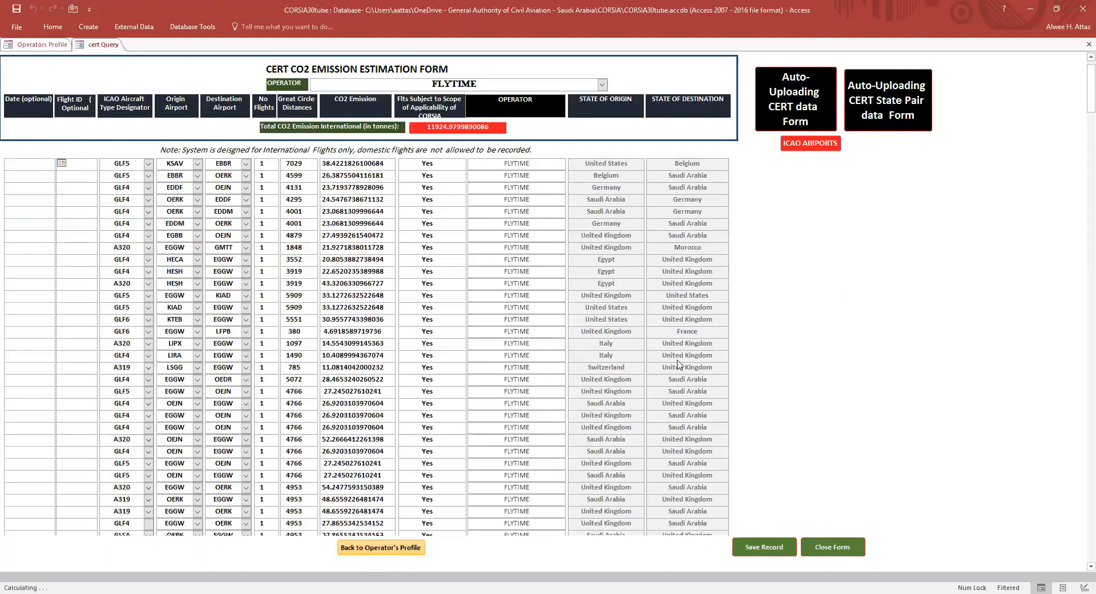
scroll(675, 365, "down", 8)
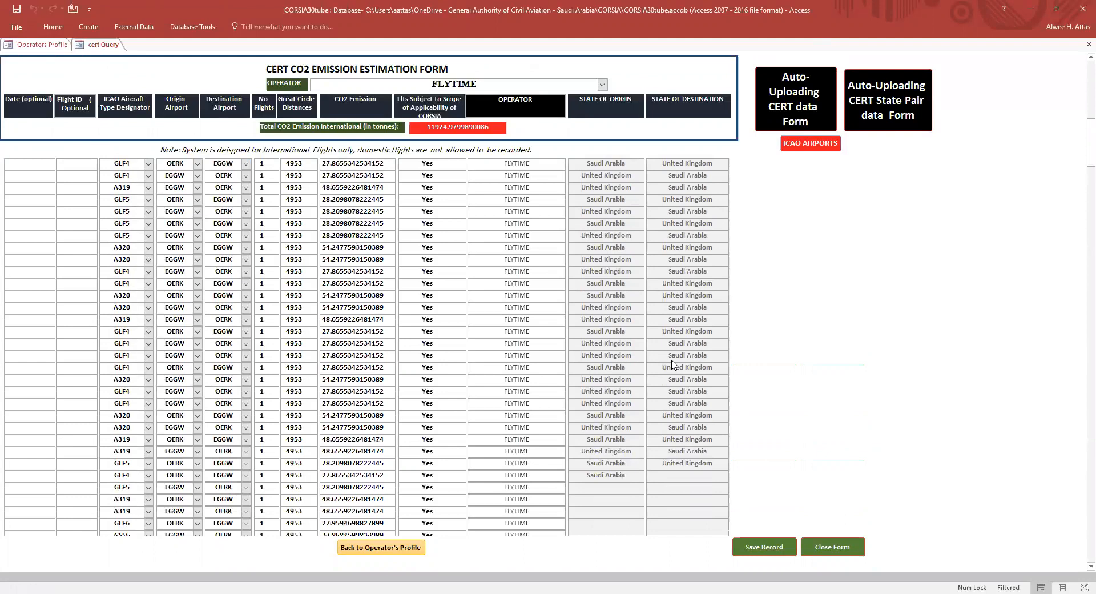
scroll(669, 364, "up", 13)
scroll(670, 363, "up", 1)
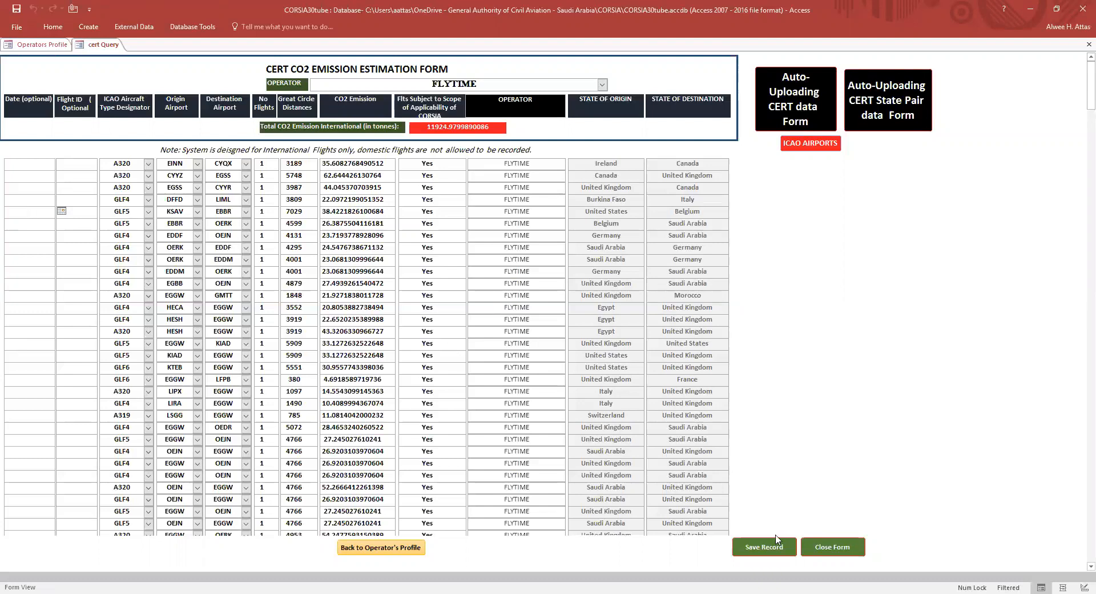
left_click(776, 545)
- Switch to the ICAO CORSIA CERT workbook in Excel and look over the CO2 Estimation, Custom_AC_AP and CERT_db_search sheets
key("alt+Tab")
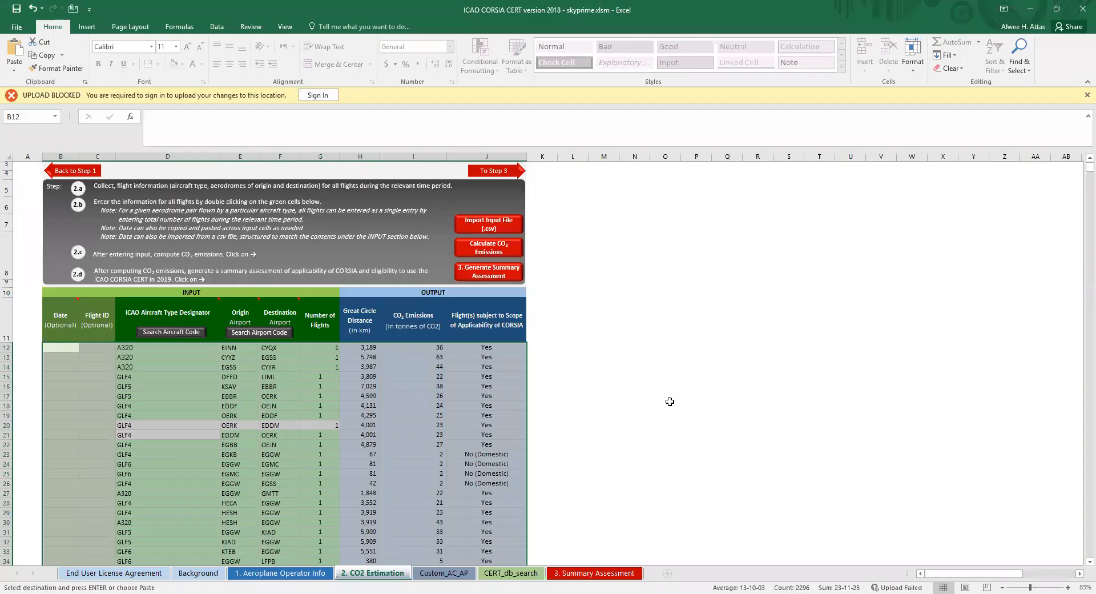
scroll(639, 422, "down", 10)
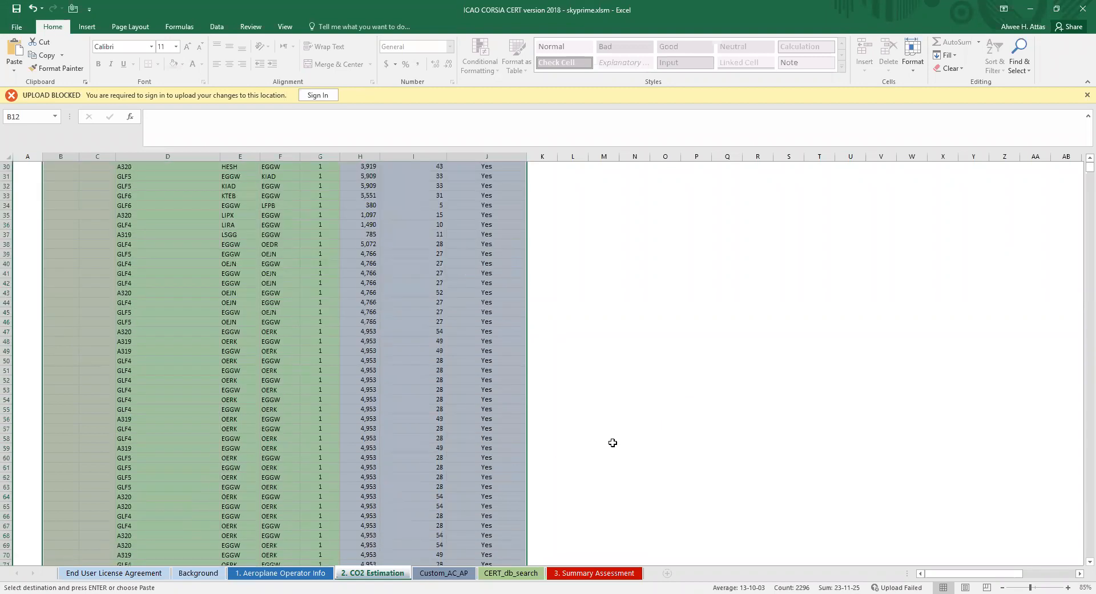
scroll(612, 443, "up", 6)
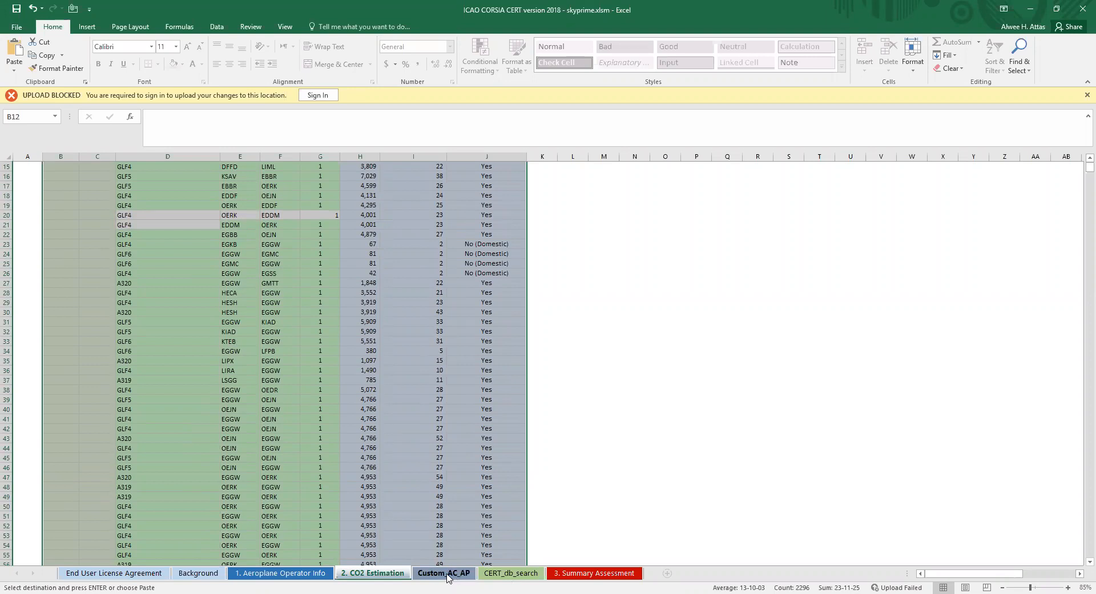
left_click(449, 577)
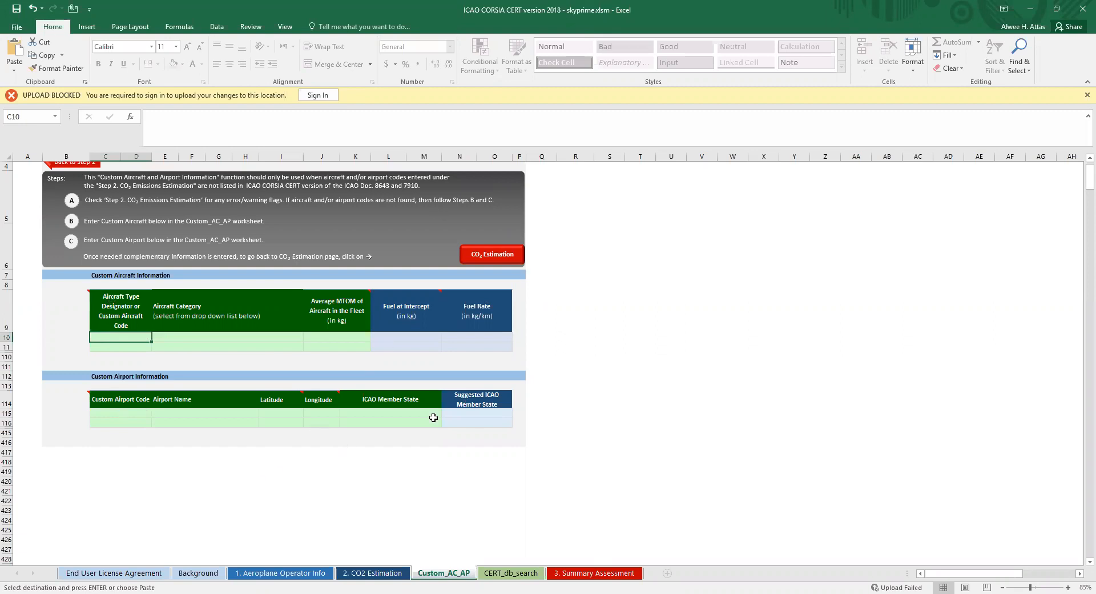
left_click(517, 573)
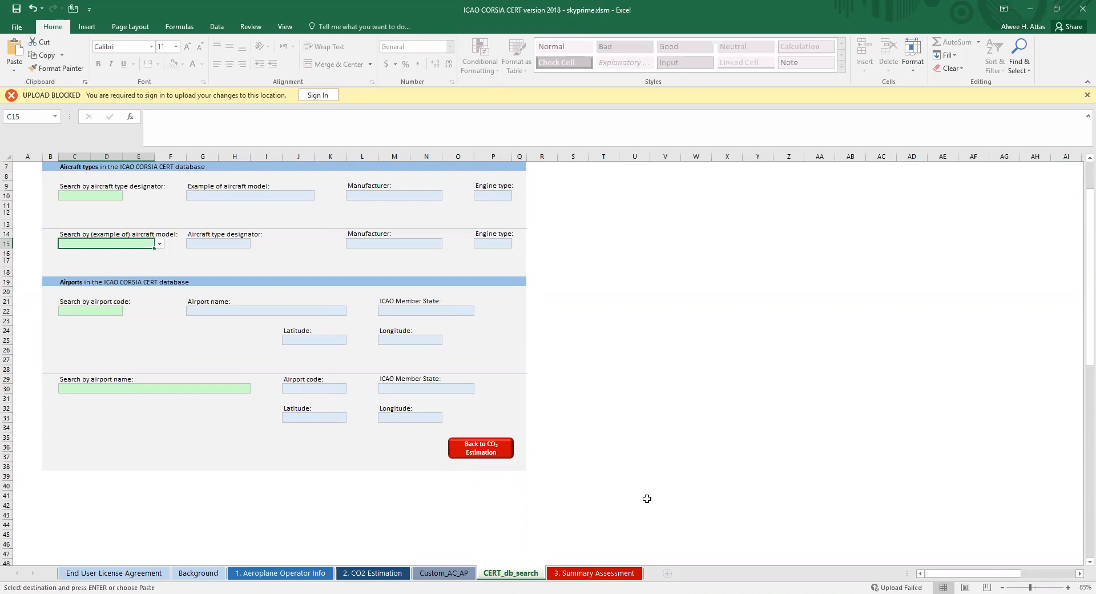
- Examine the Summary Assessment sheet, including each column of the detailed CO2 emissions by State pairs table
left_click(601, 573)
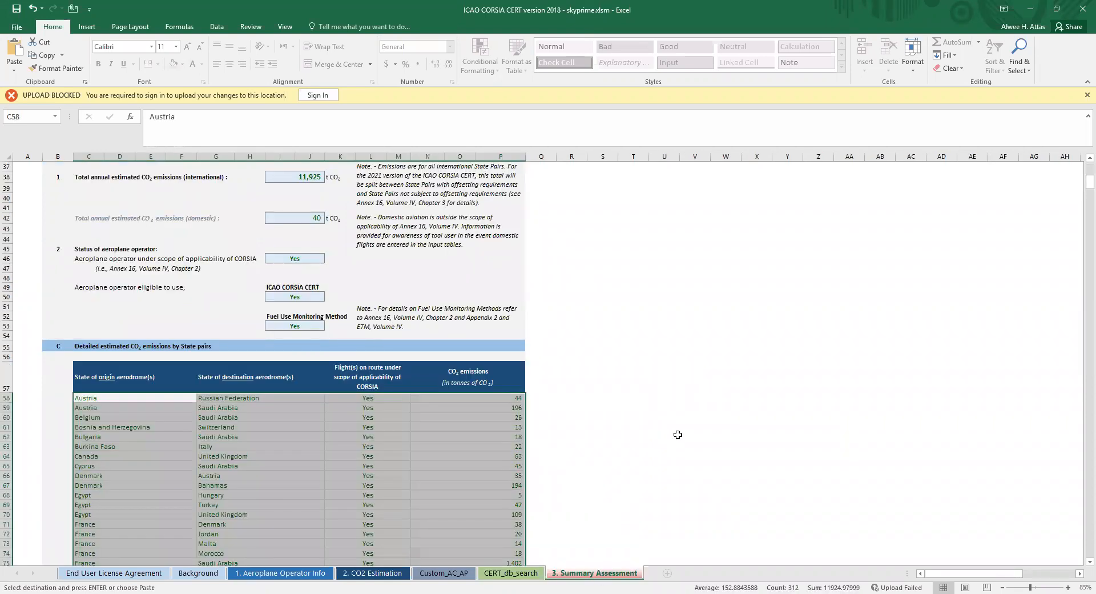
scroll(680, 435, "up", 12)
scroll(680, 434, "down", 4)
scroll(680, 434, "down", 11)
scroll(680, 434, "down", 3)
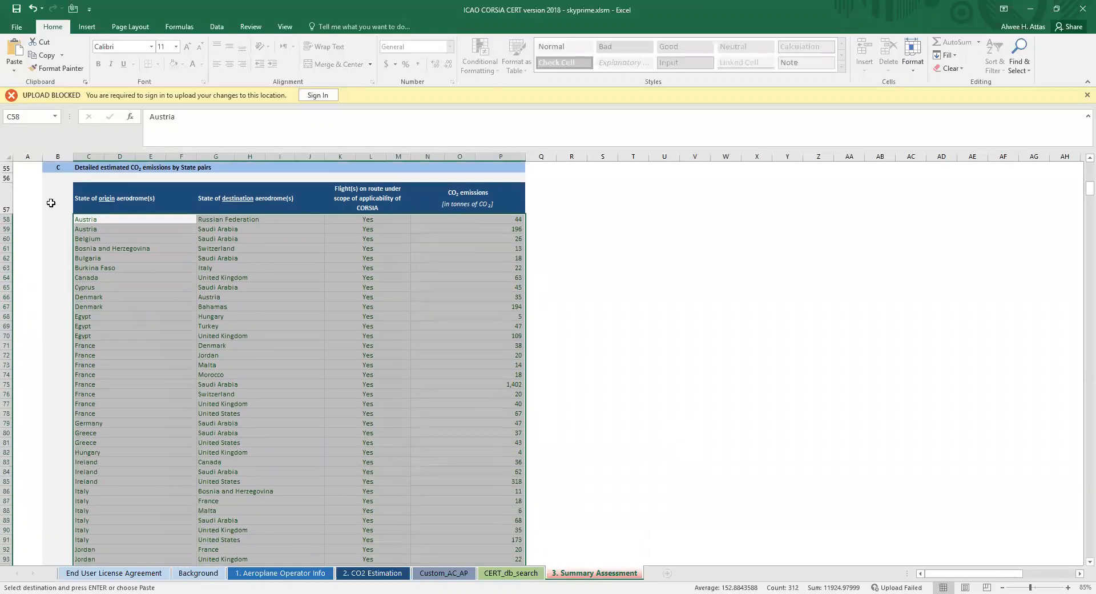
scroll(126, 258, "up", 1)
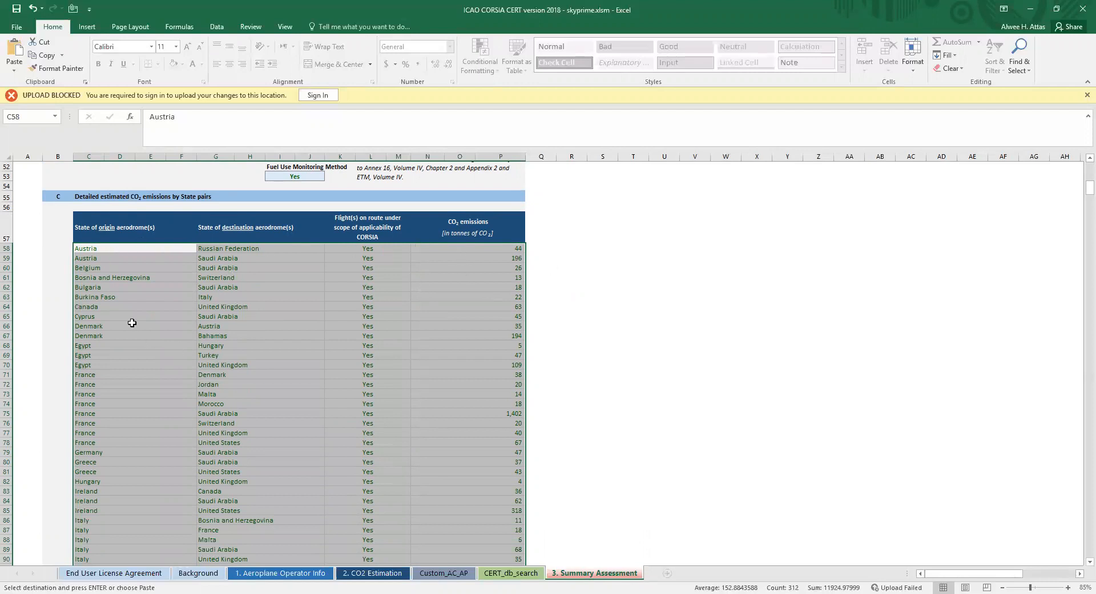
left_click(120, 250)
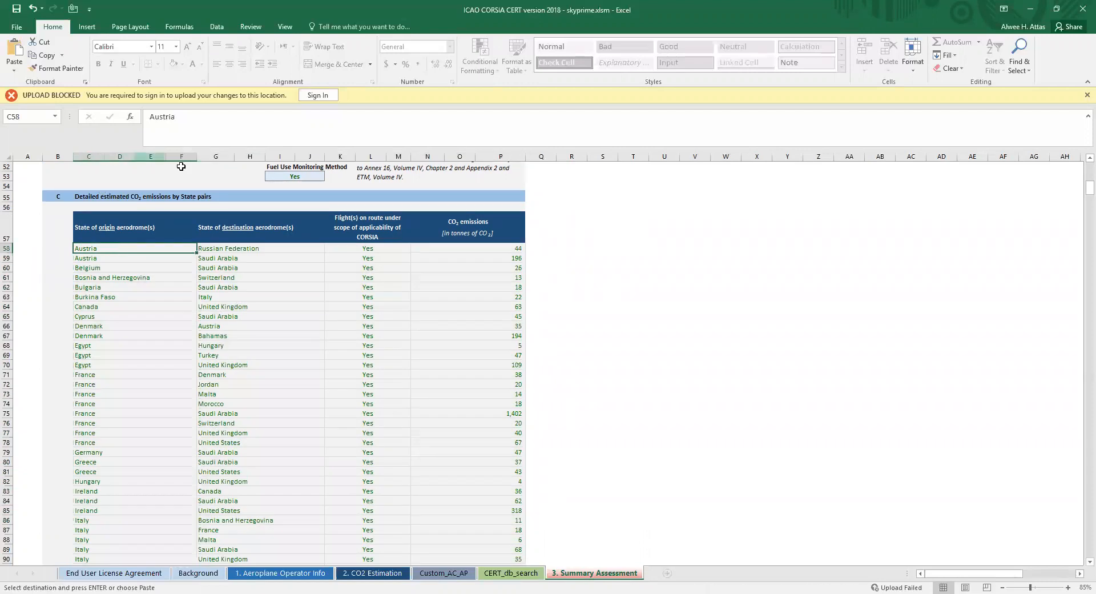
left_click(242, 249)
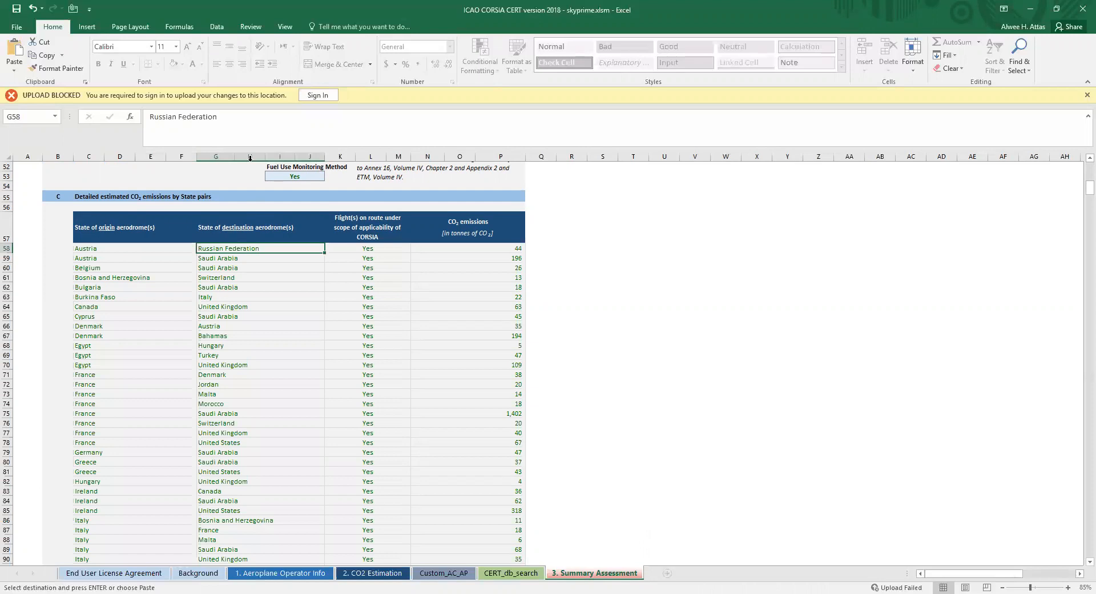
left_click(357, 247)
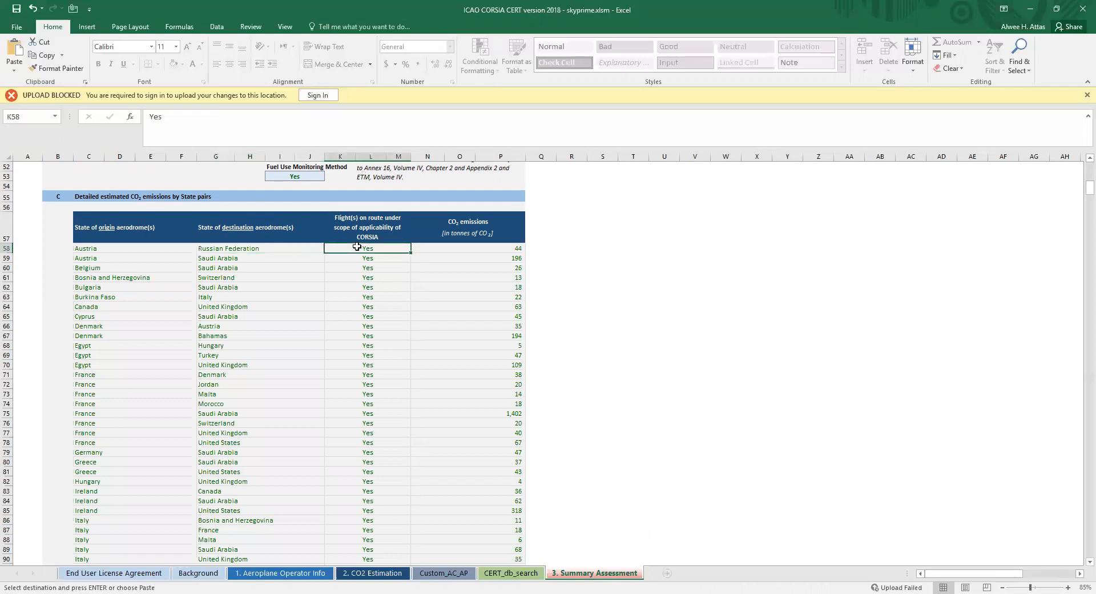
left_click(454, 247)
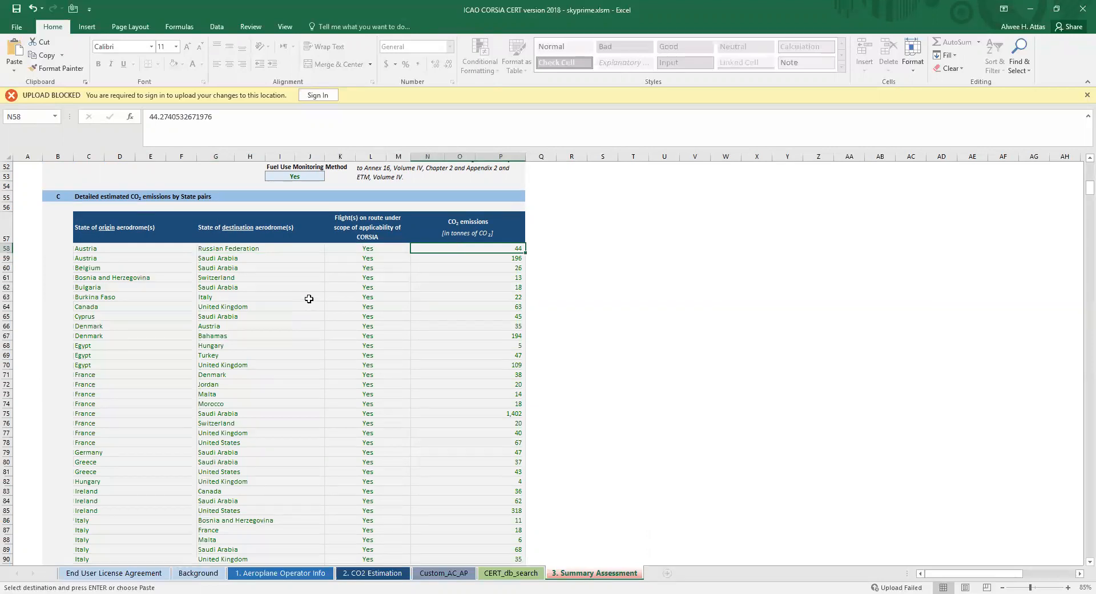
- Copy all rows of the detailed CO2 emissions by State pairs table, from row 58 through row 135
left_click(105, 249)
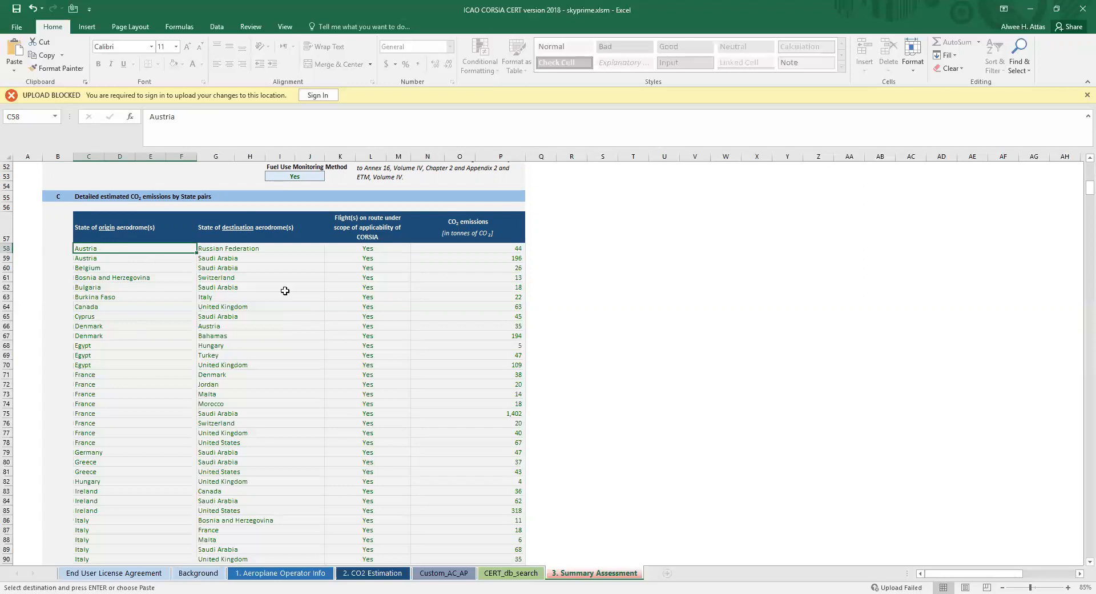
left_click(465, 248, "shift")
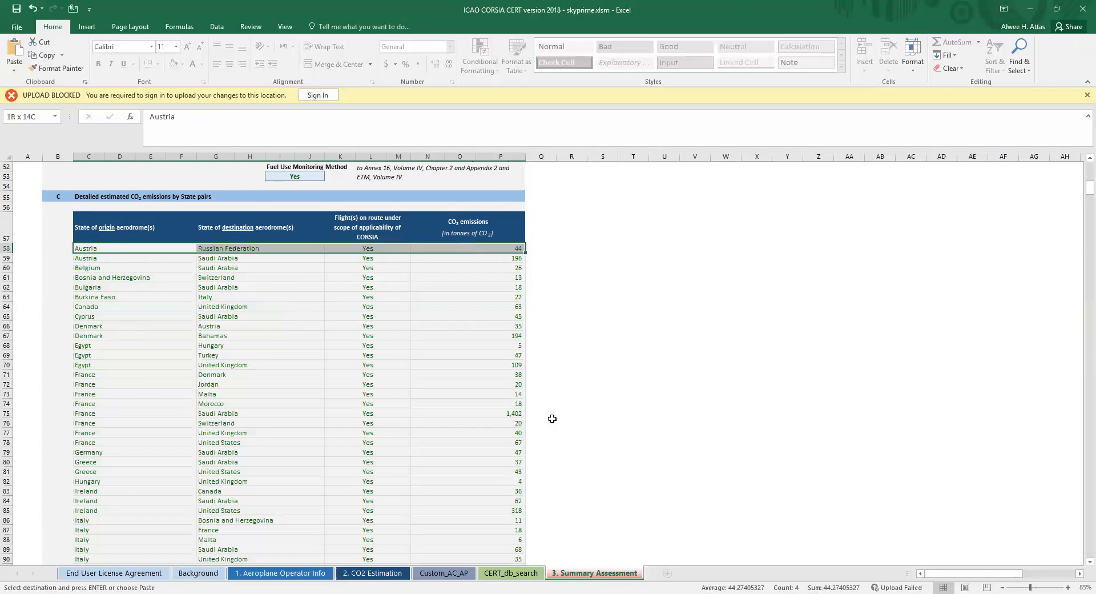
scroll(493, 436, "down", 17)
scroll(494, 437, "down", 6)
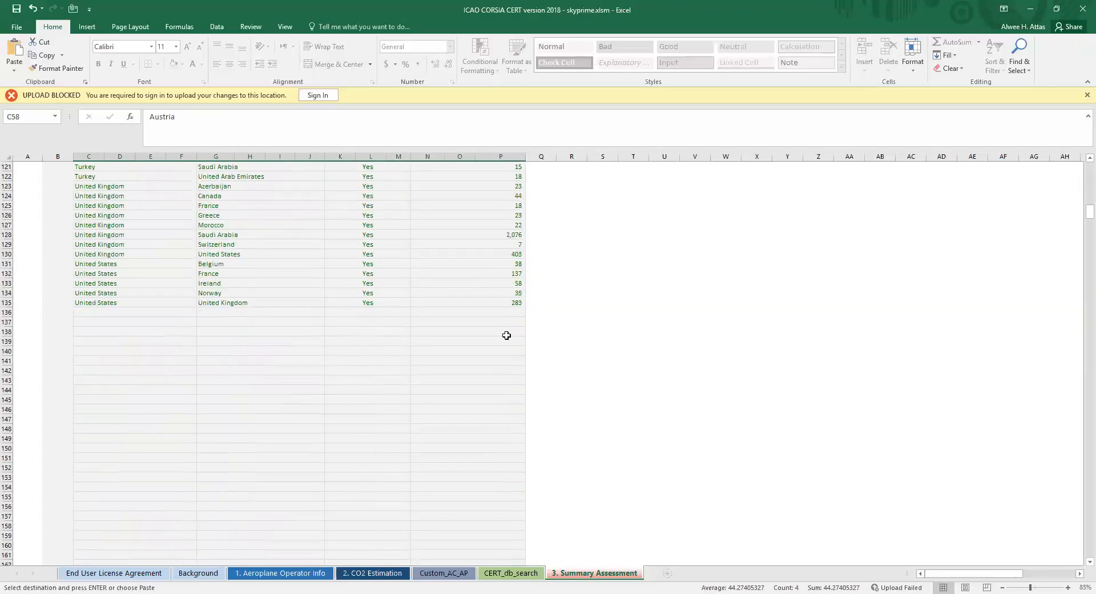
left_click(504, 304, "shift")
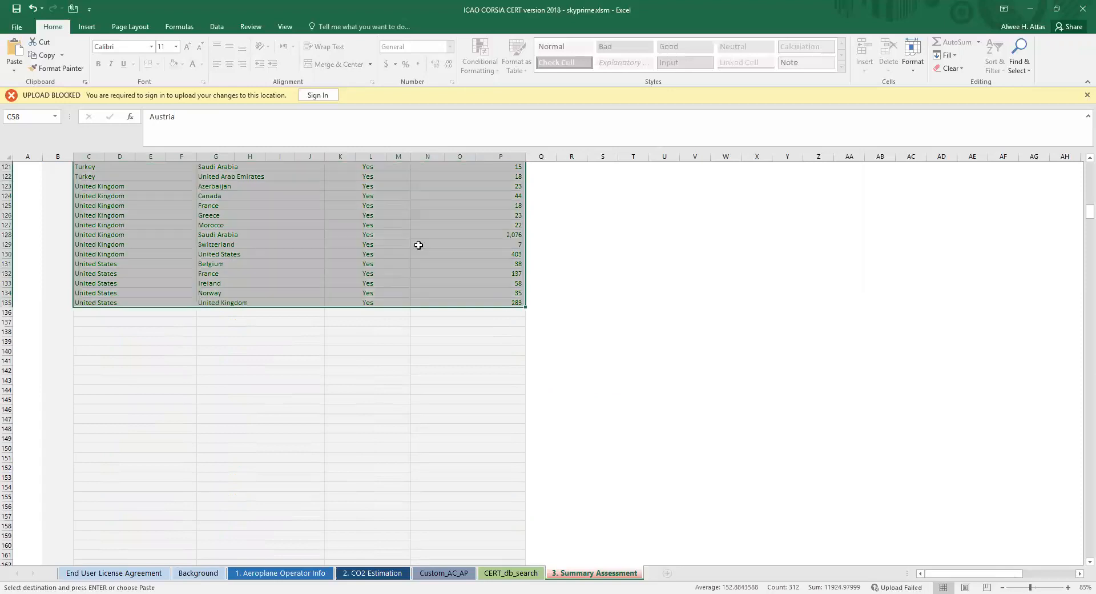
scroll(414, 251, "up", 14)
scroll(409, 269, "up", 9)
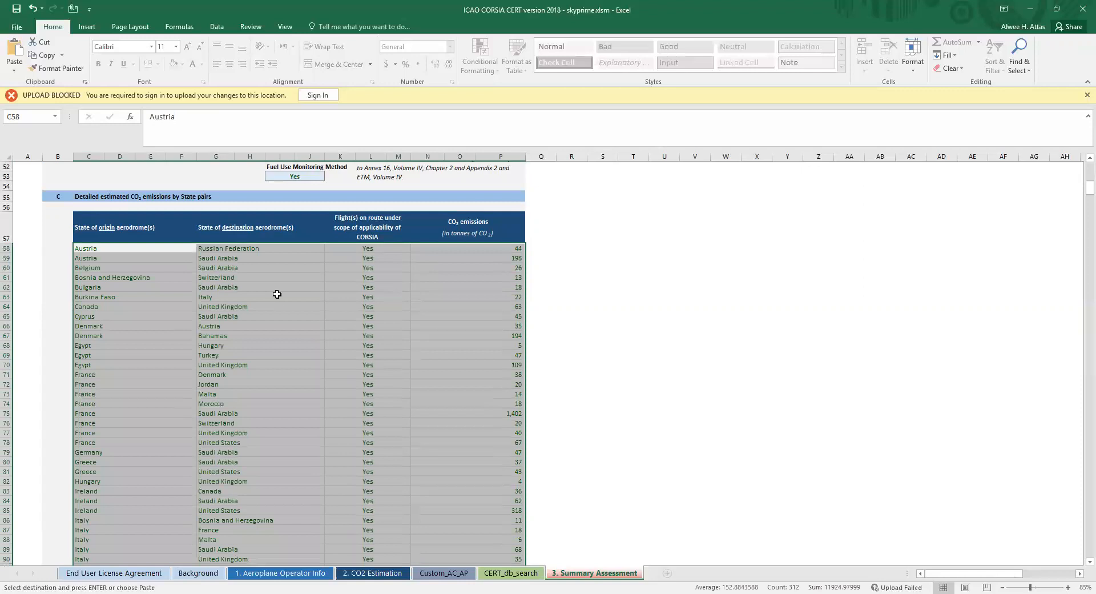
right_click(277, 294)
left_click(312, 316)
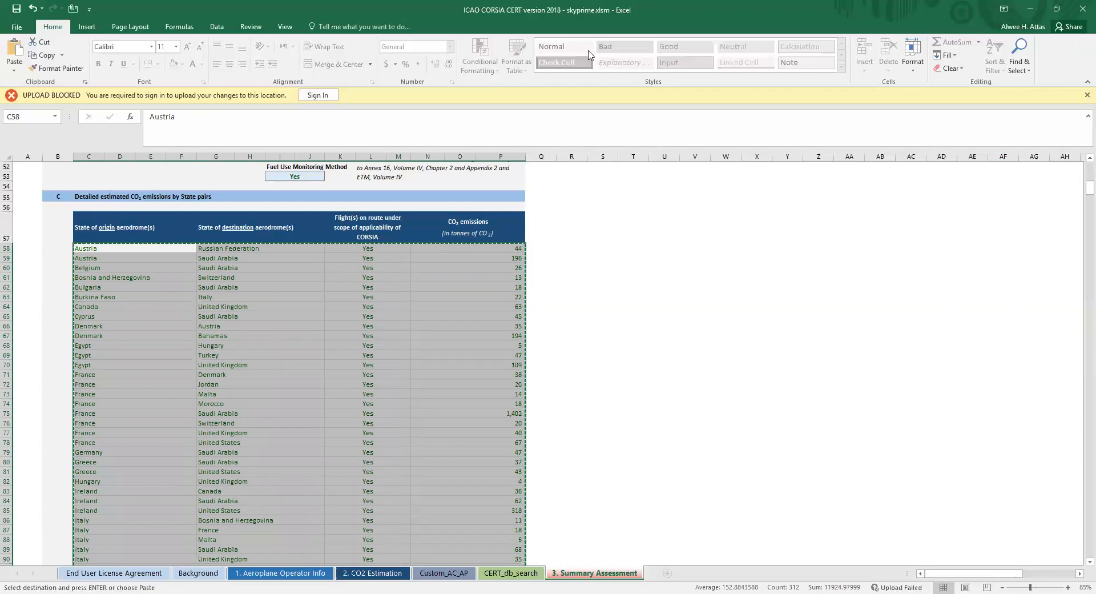
- Switch to the Book3 workbook, add a new sheet, and paste the State pair data starting at A1
key("alt+Tab")
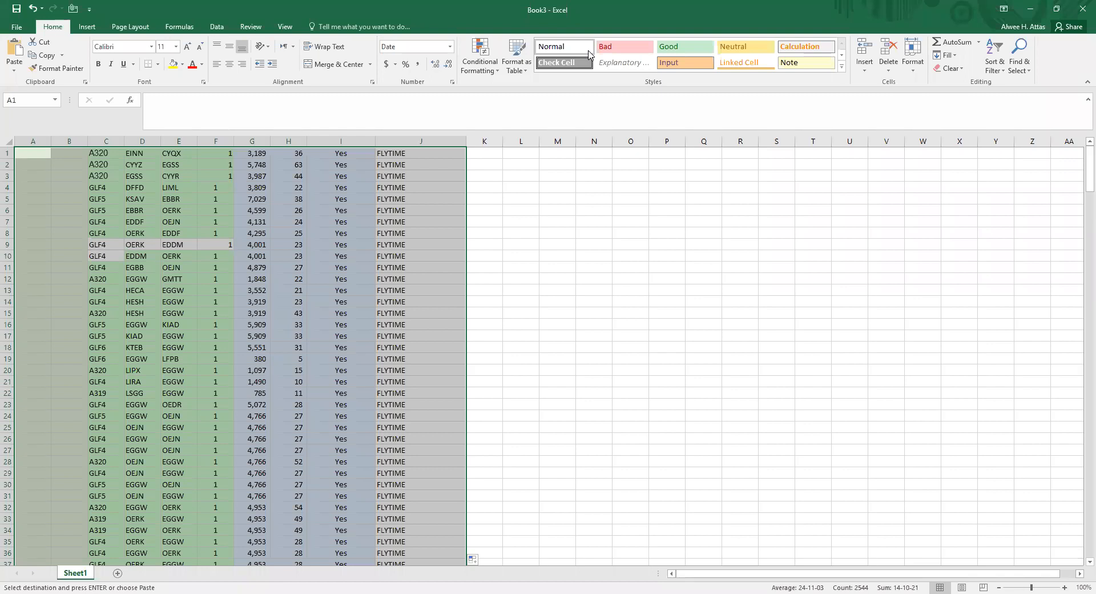
left_click(118, 573)
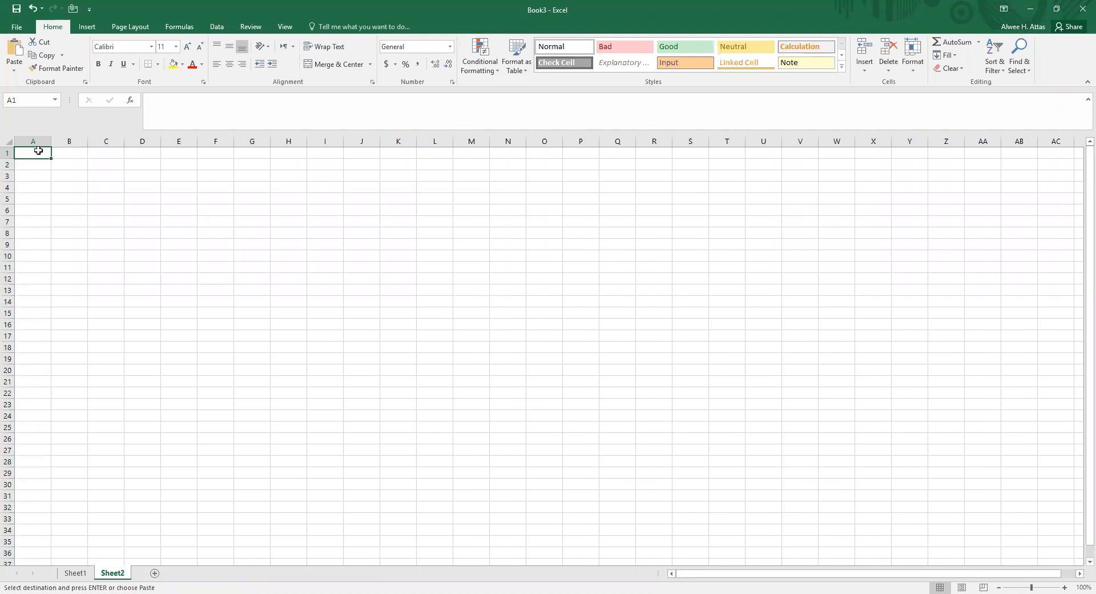
key("ctrl+v")
left_click(611, 236)
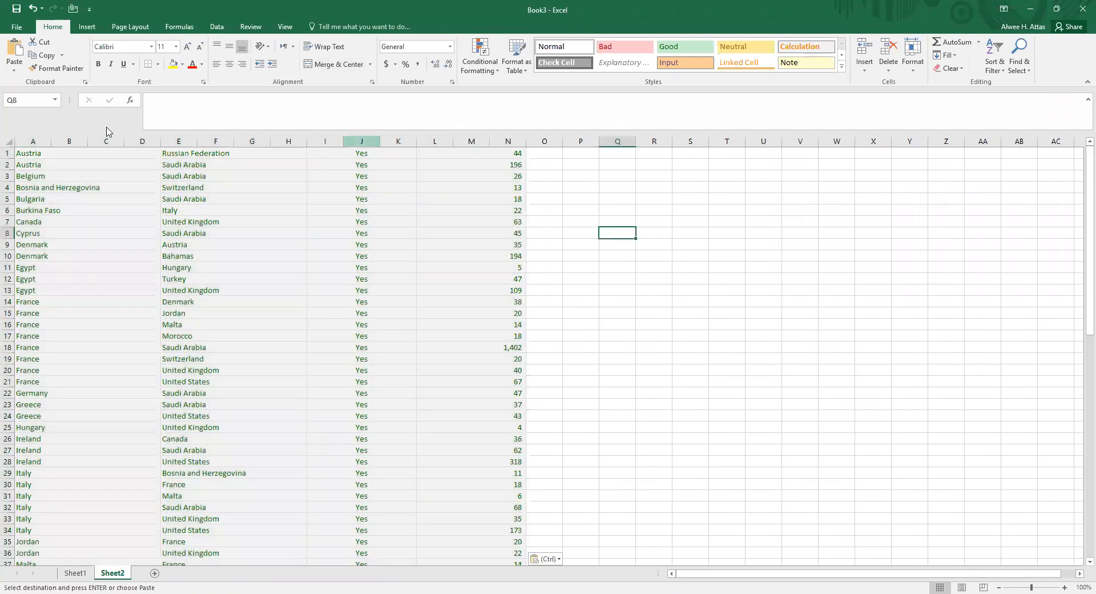
- Delete the surplus columns B to D beside the states of origin, and C to E beside the states of destination
left_click(64, 153)
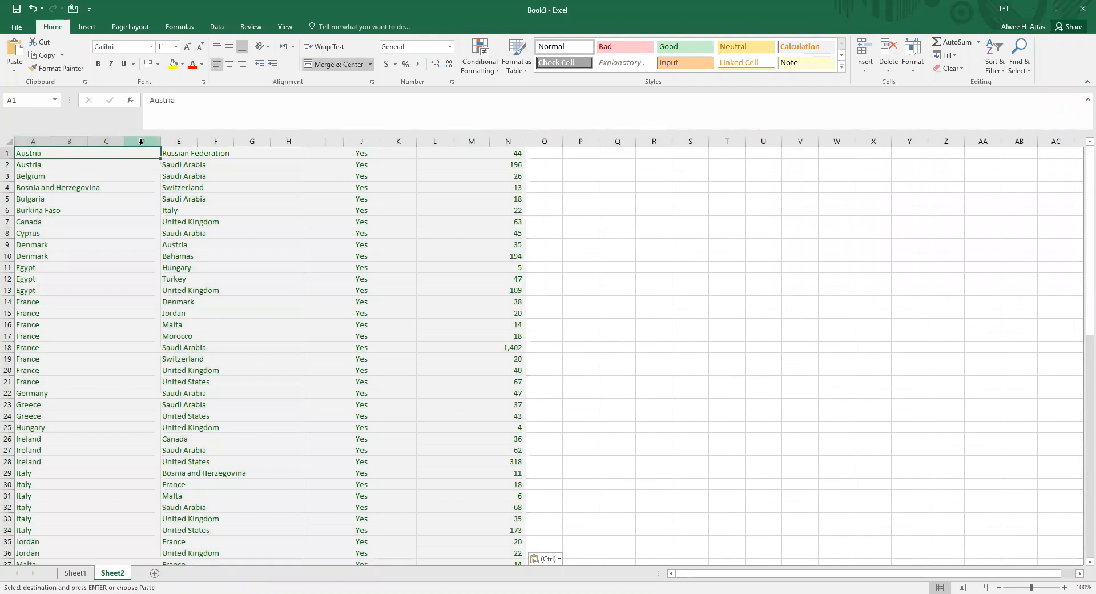
left_click(73, 142)
left_click_drag(74, 142, 112, 136)
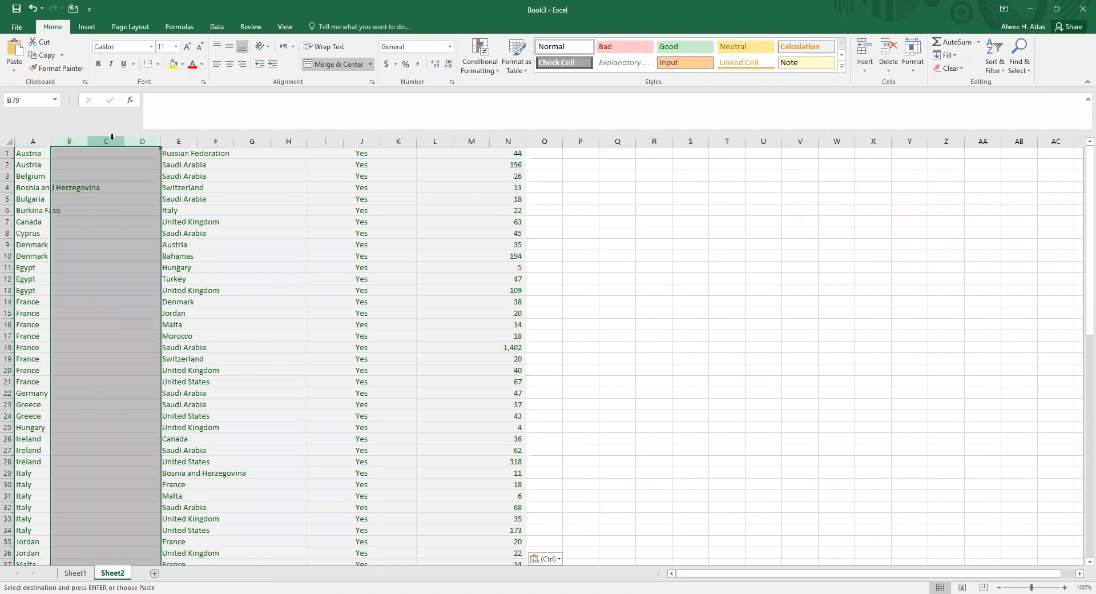
right_click(111, 137)
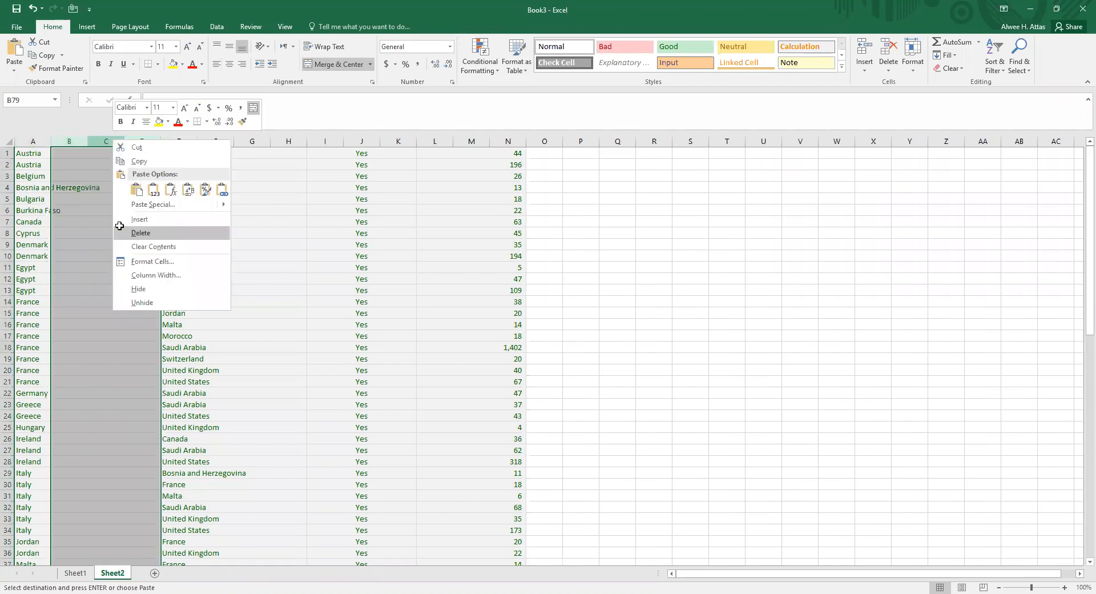
left_click(151, 236)
left_click(106, 157)
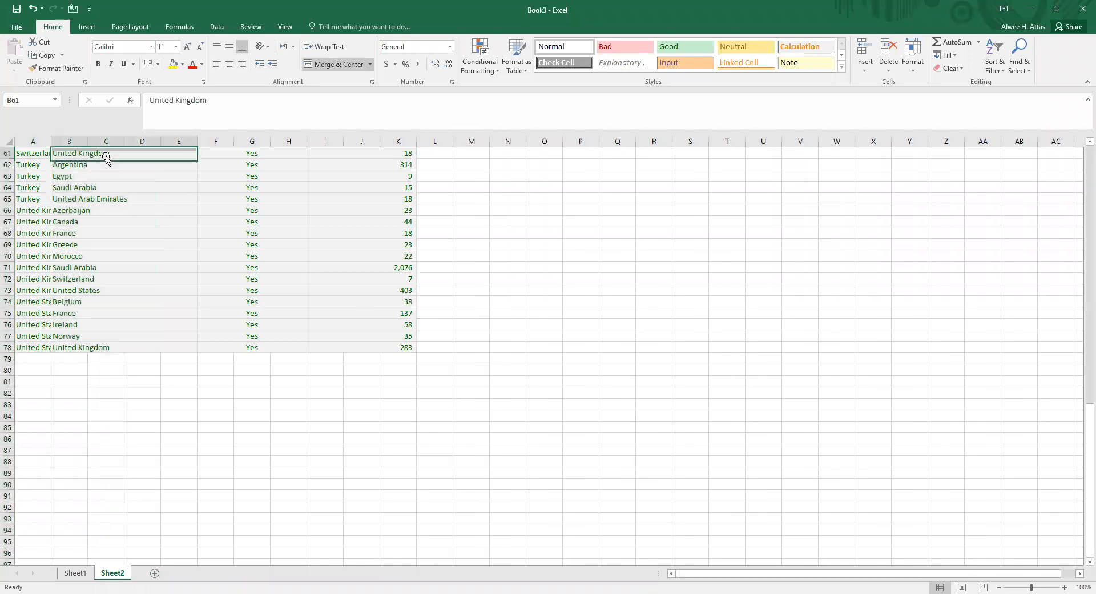
left_click_drag(109, 141, 177, 141)
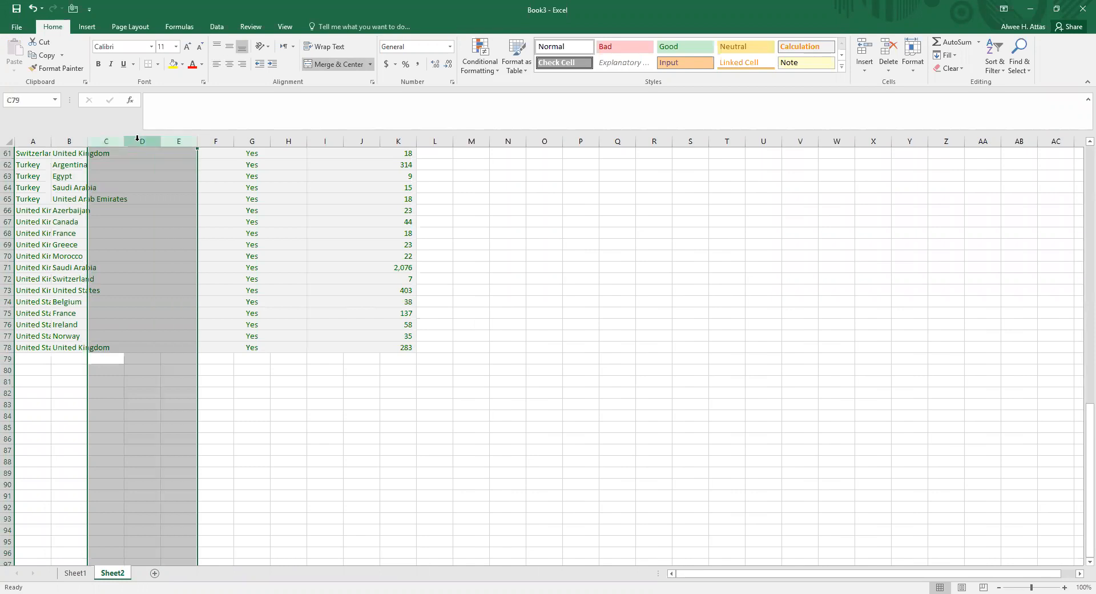
right_click(175, 234)
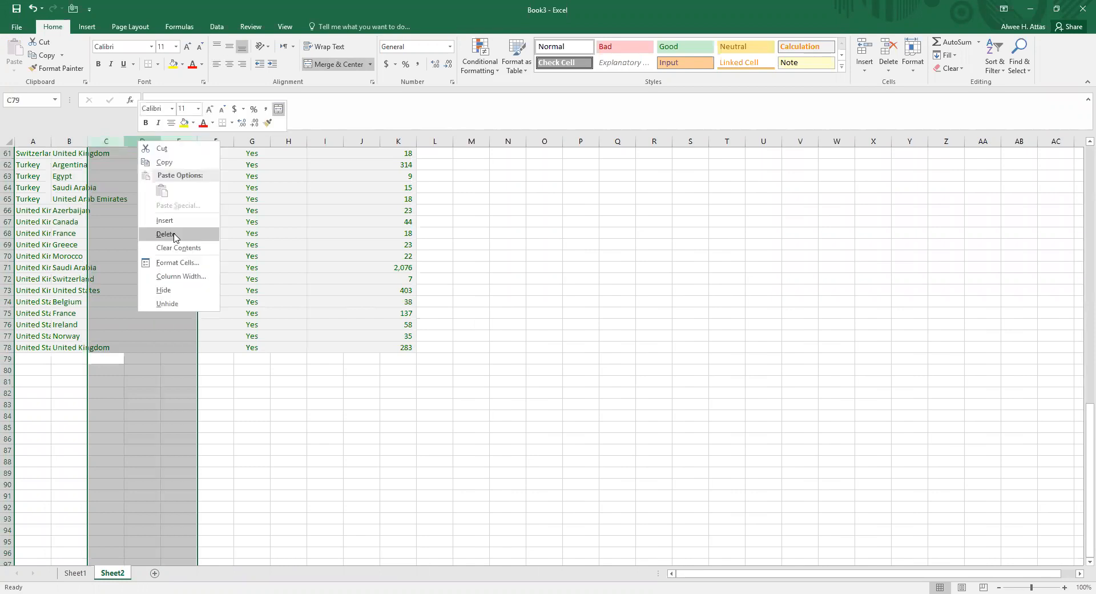
left_click(174, 235)
- Delete the surplus columns D to E beside the CORSIA scope values, and E to F beside the CO2 emissions
left_click_drag(148, 139, 167, 138)
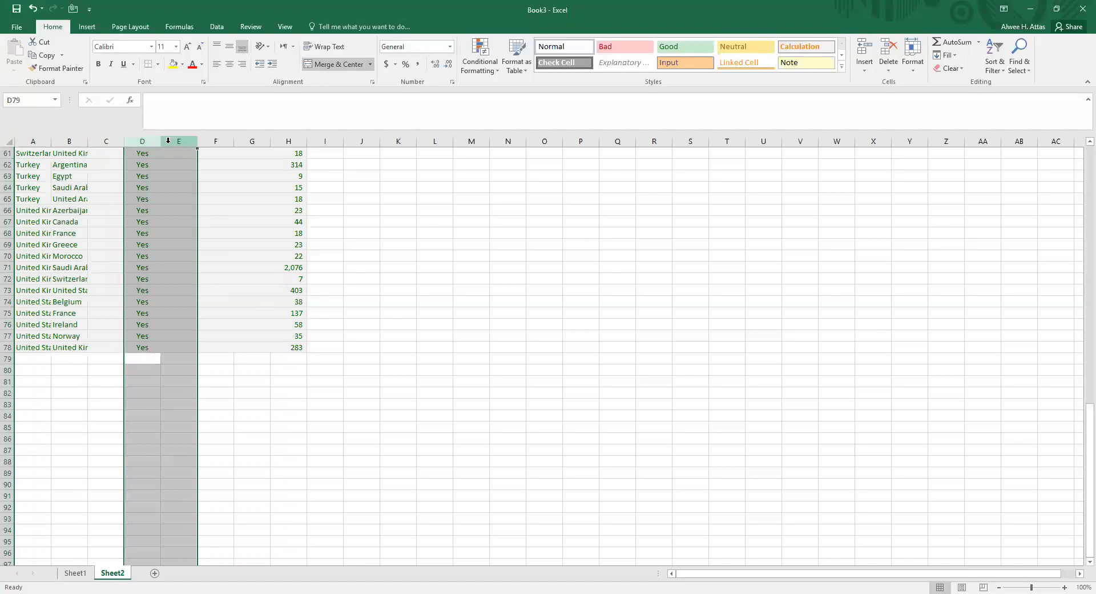
right_click(167, 140)
left_click(209, 235)
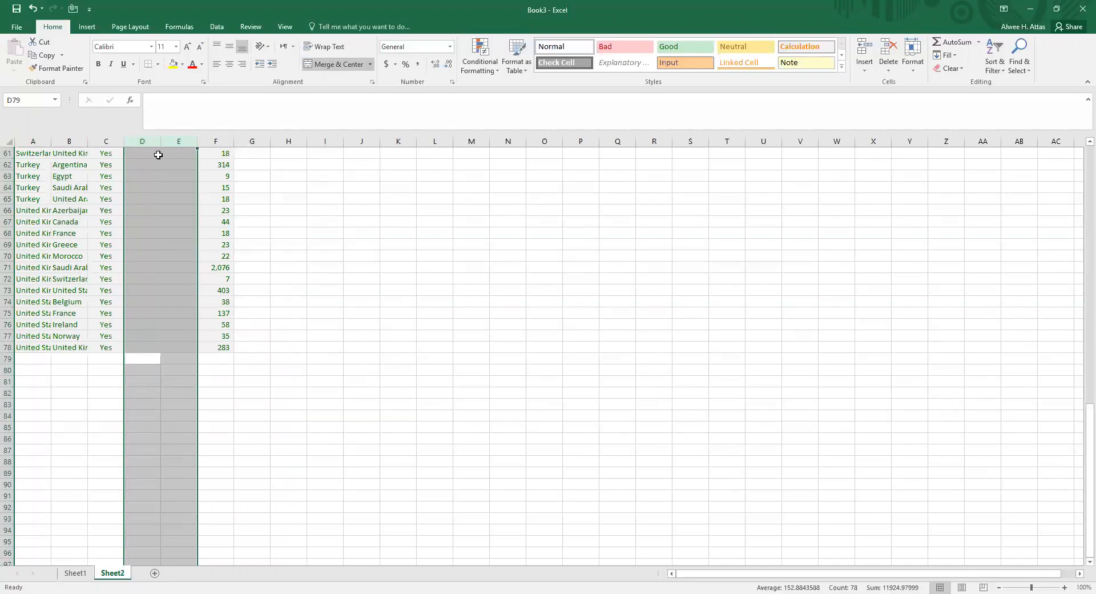
left_click(159, 154)
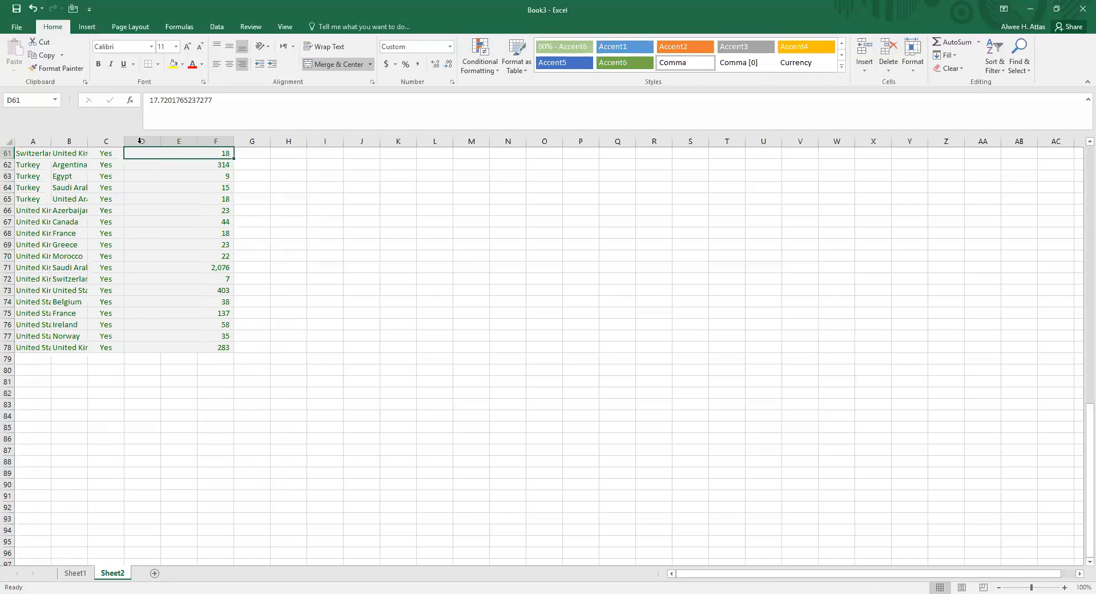
left_click_drag(178, 142, 208, 140)
right_click(245, 235)
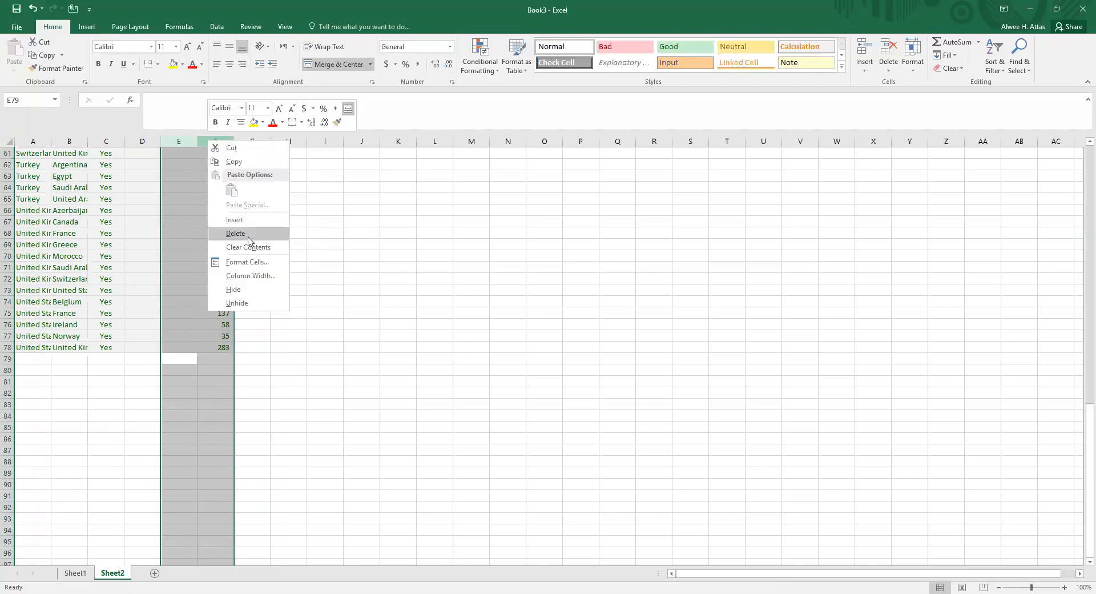
left_click(248, 234)
left_click(189, 186)
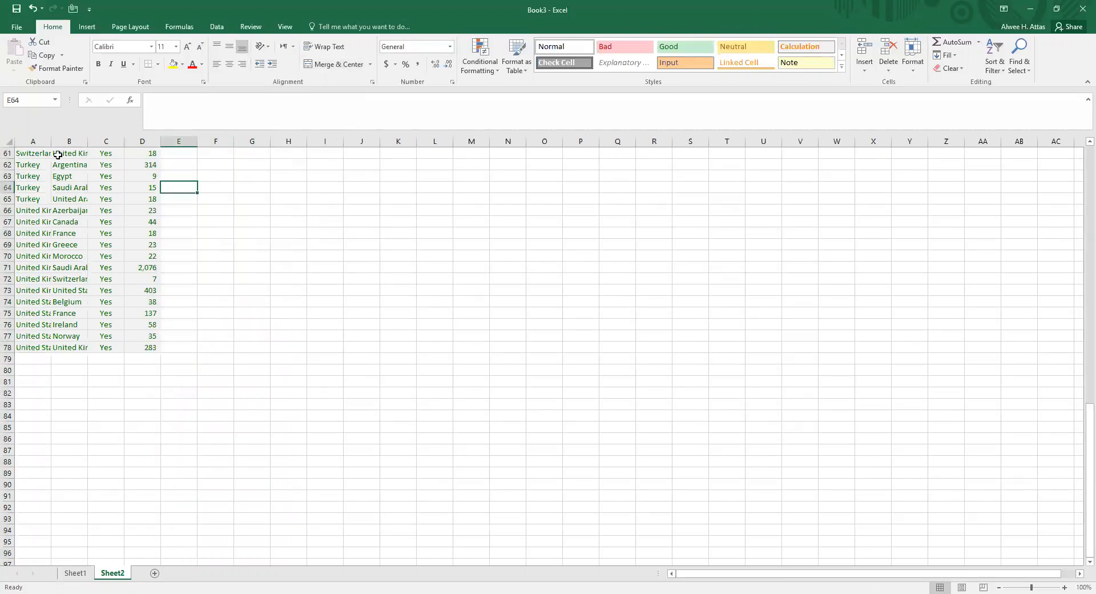
- Widen the four State pair data columns A to D and the empty column E
left_click_drag(53, 142, 139, 141)
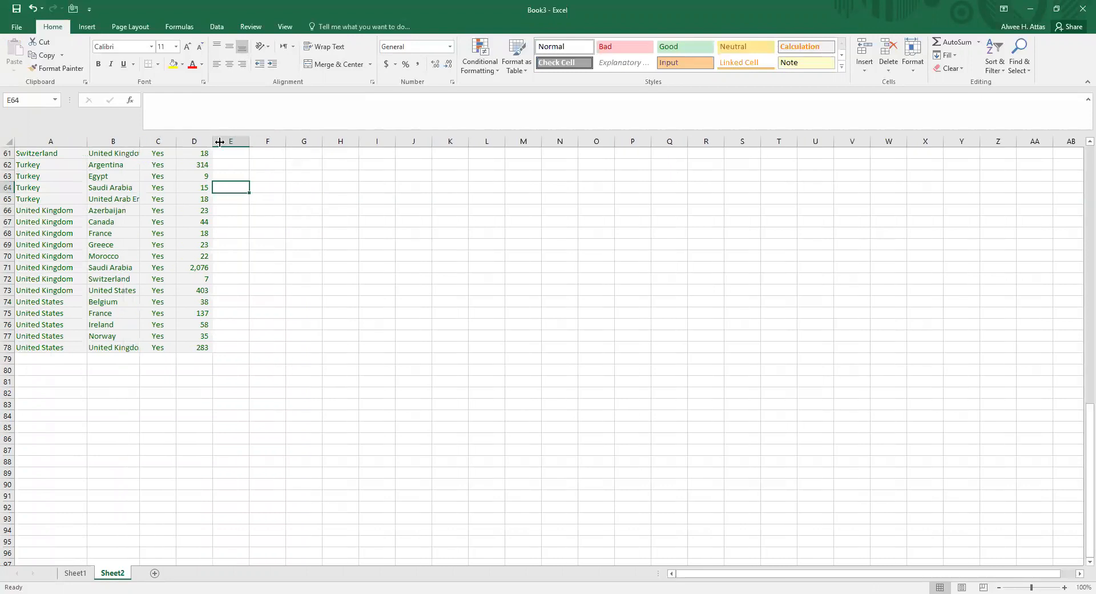
left_click_drag(220, 141, 237, 141)
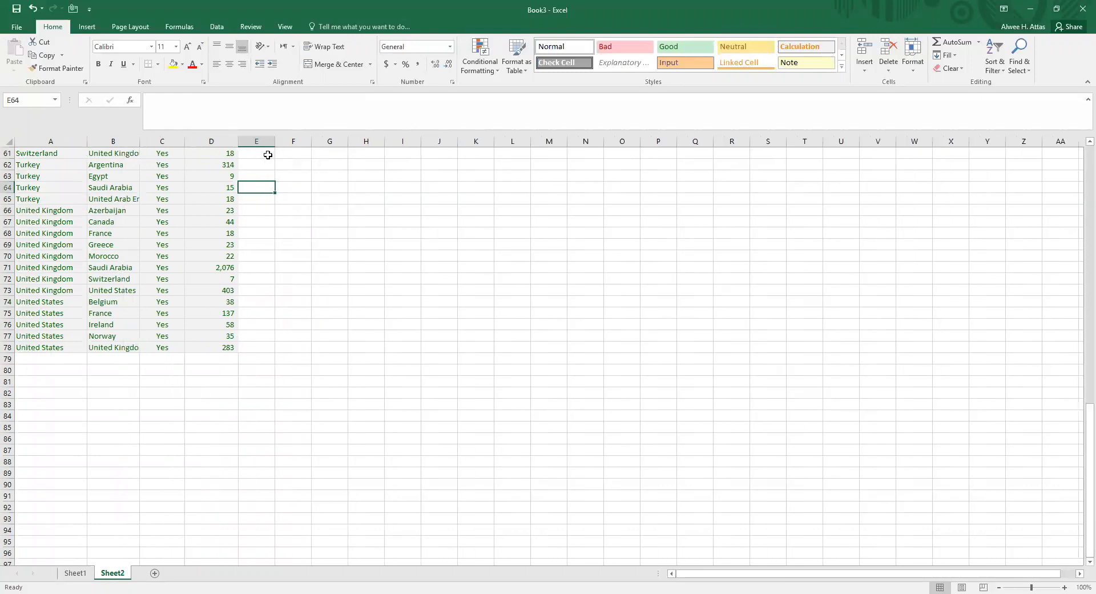
left_click(268, 155)
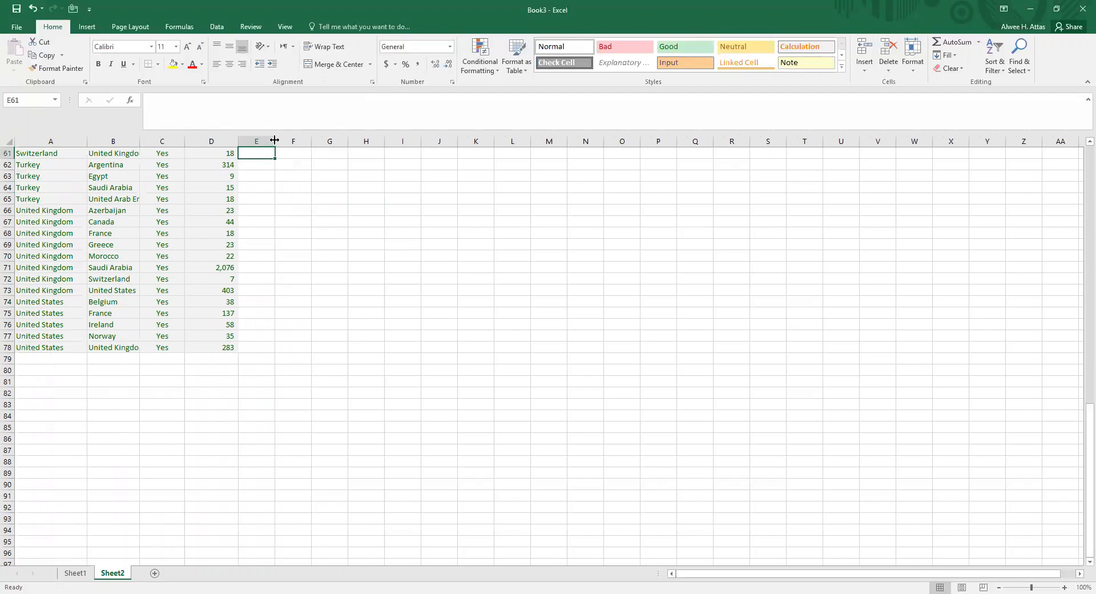
left_click_drag(275, 141, 403, 141)
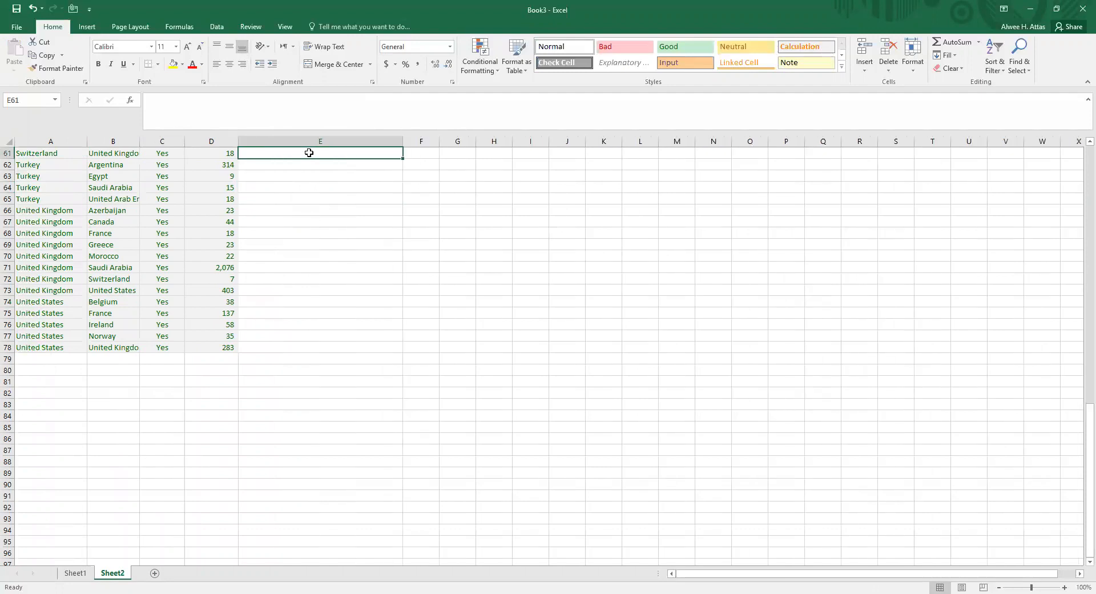
type("FLYT")
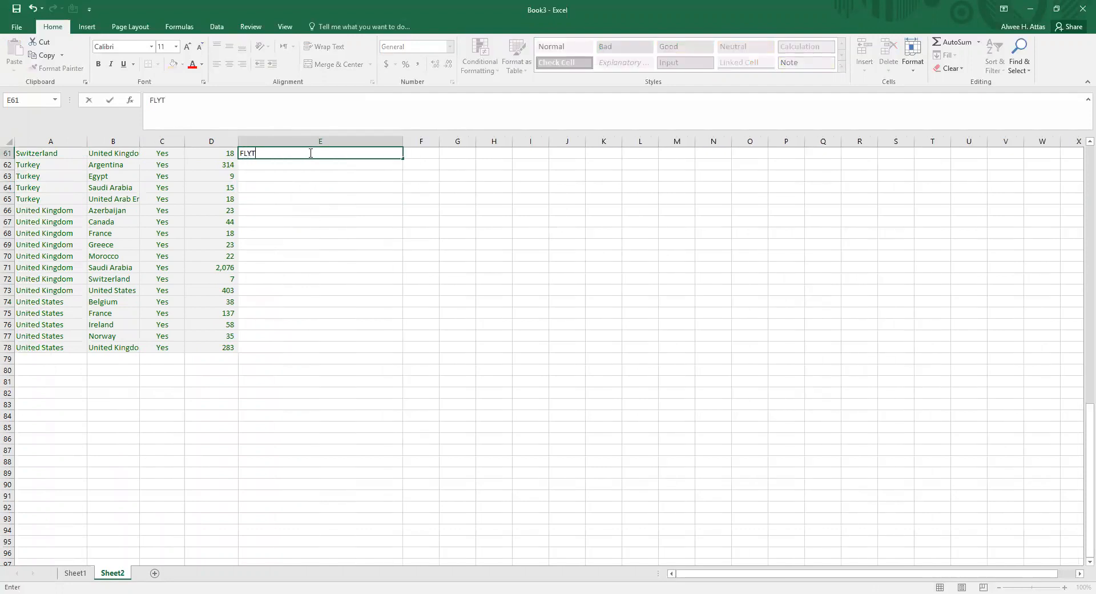
type("IME")
left_click(401, 157)
- Enter the operator FLYTIME in E1 and fill it down column E to row 78
left_click_drag(1080, 435, 1080, 159)
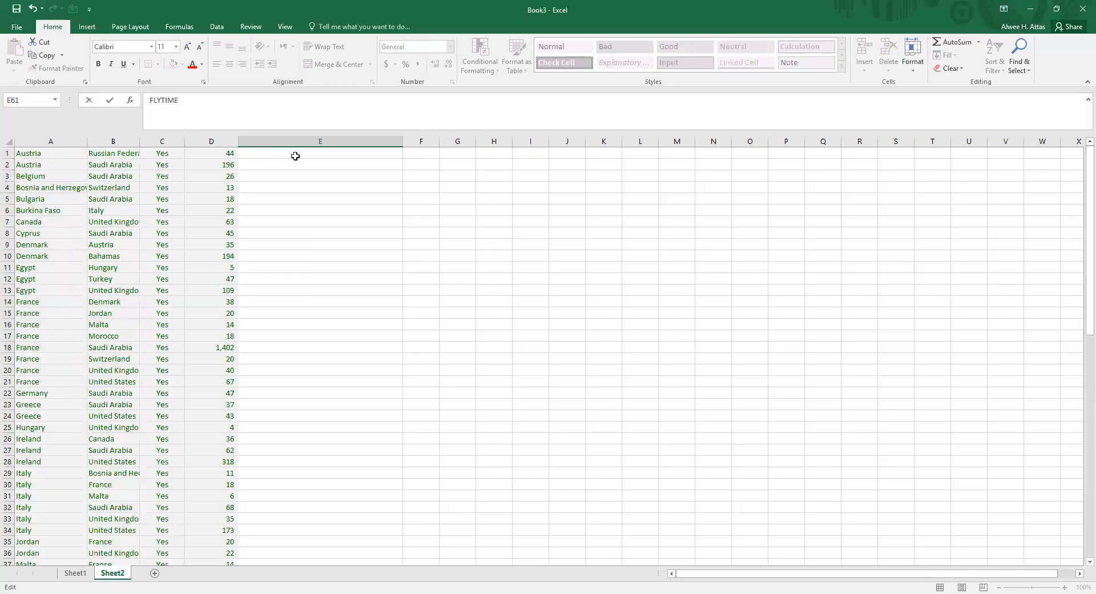
left_click(295, 155)
type("FLYTIME")
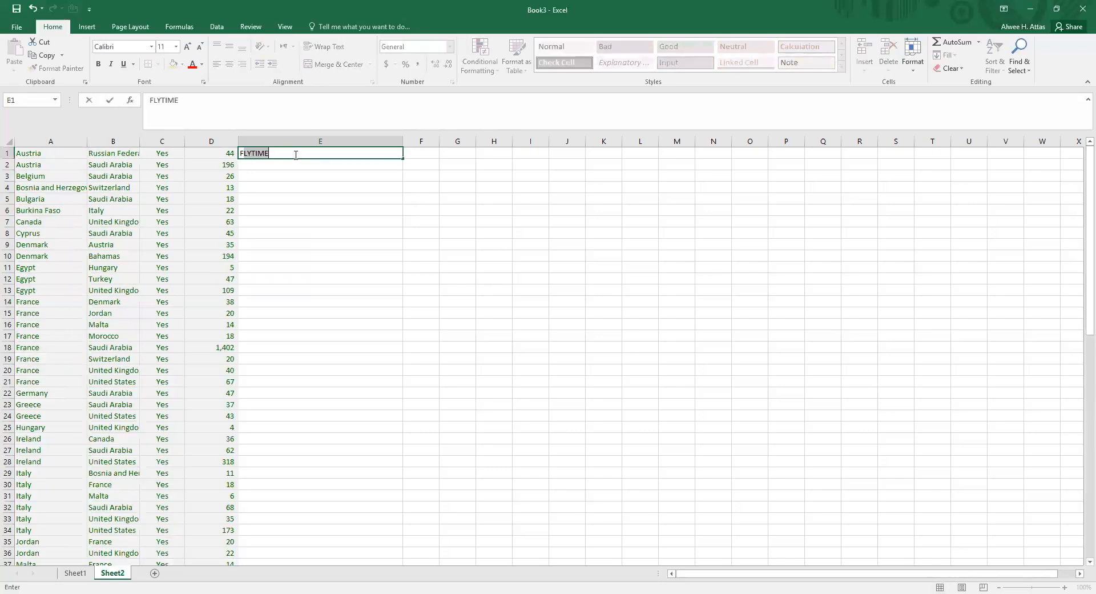
type("LYTIM")
left_click_drag(405, 160, 403, 549)
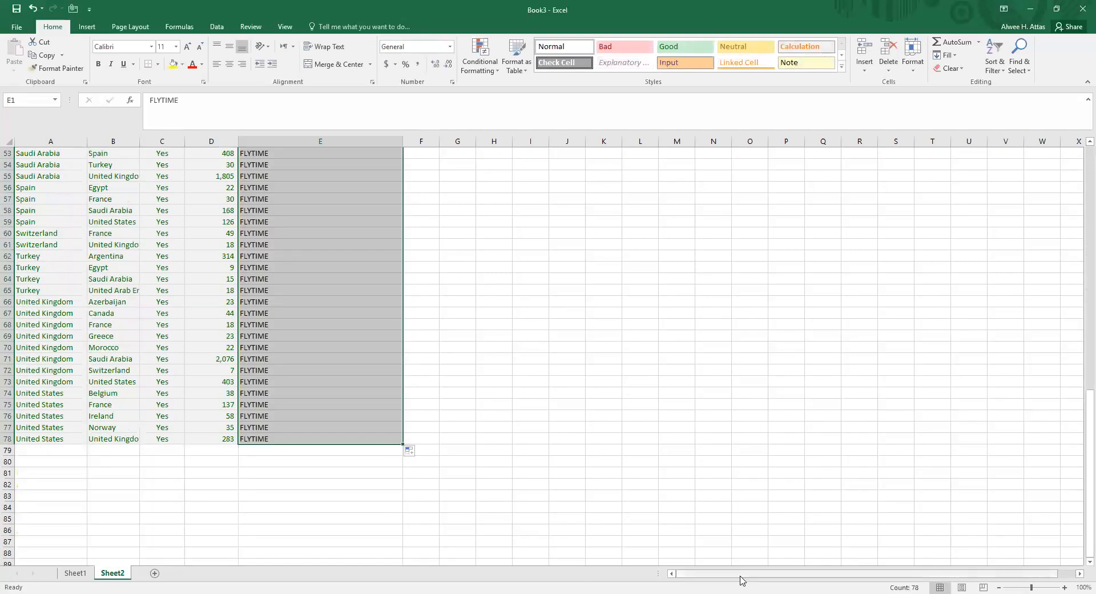
scroll(502, 330, "up", 17)
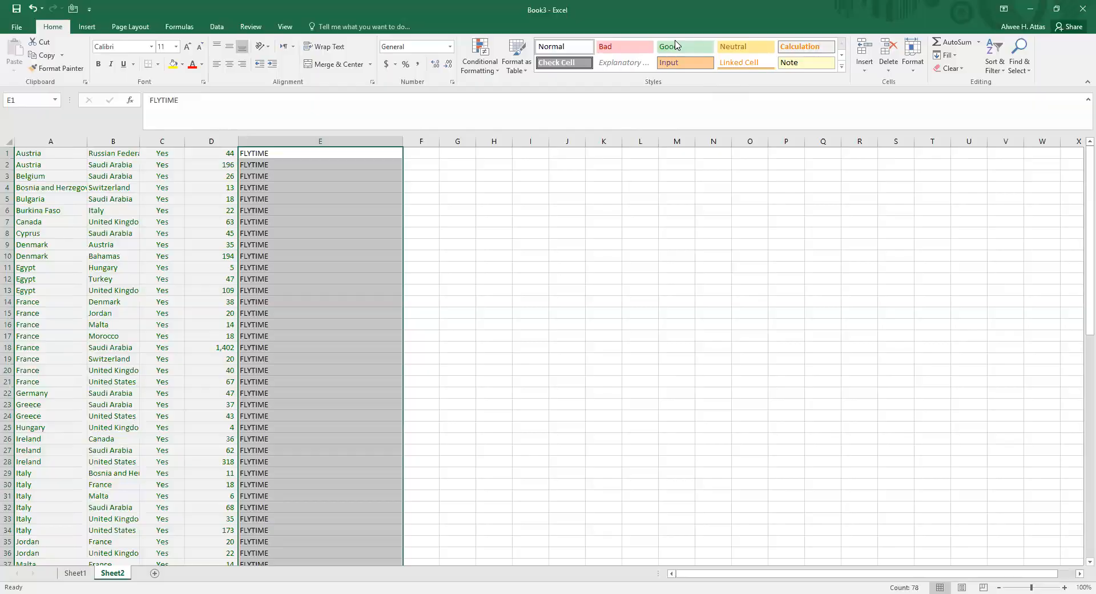
- Switch to the Access database and open the auto-uploading form for CERT State pair data
key("alt+Tab")
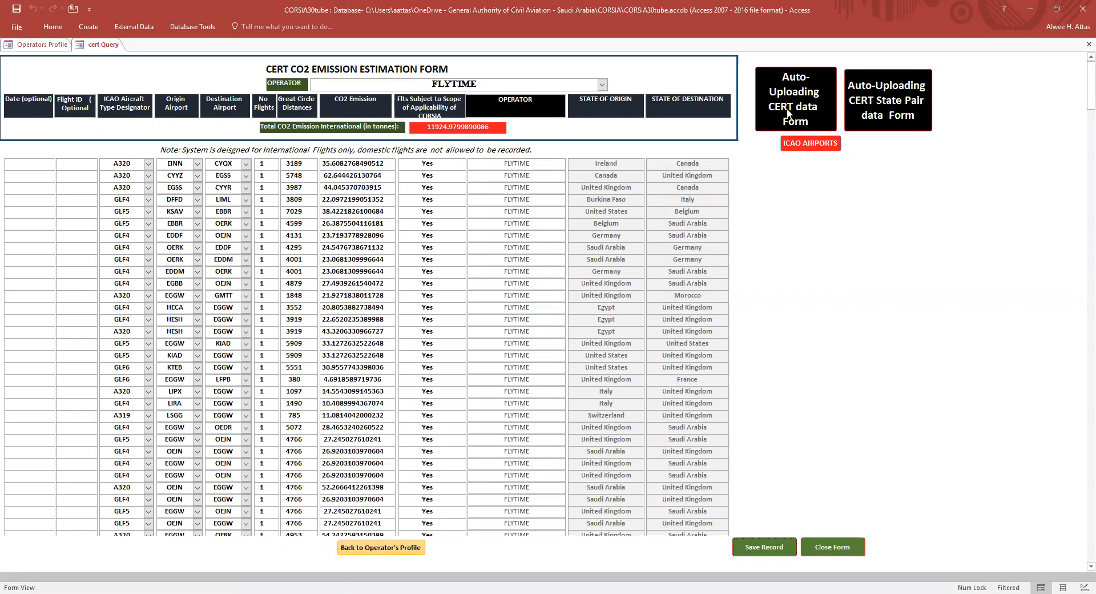
left_click(897, 112)
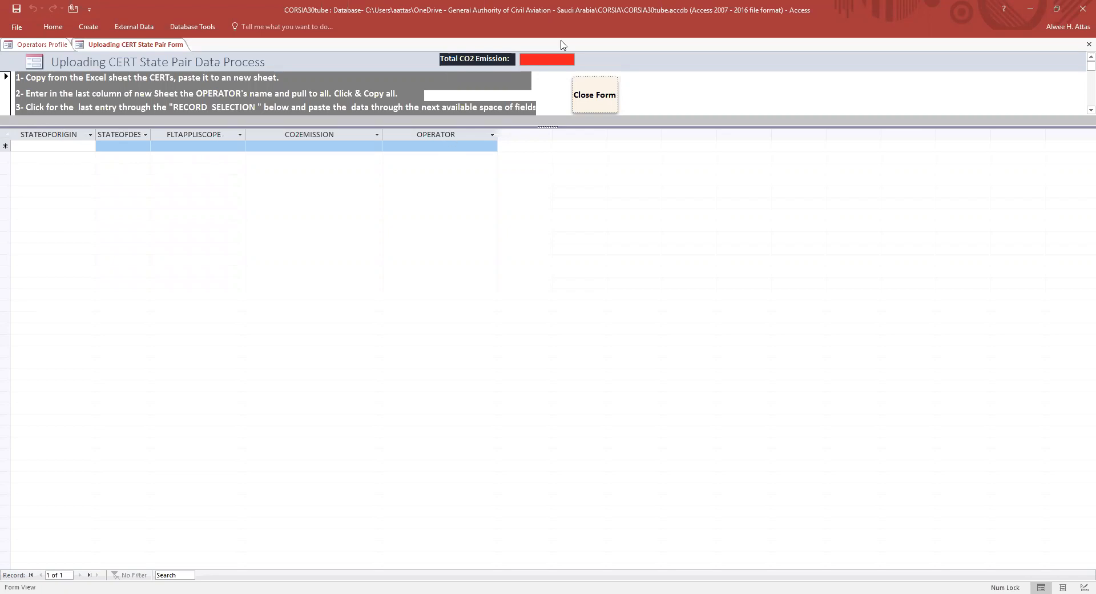
- Switch to the Excel workbook and copy the State pair data in A1:E78, including the operator column
key("alt+Tab")
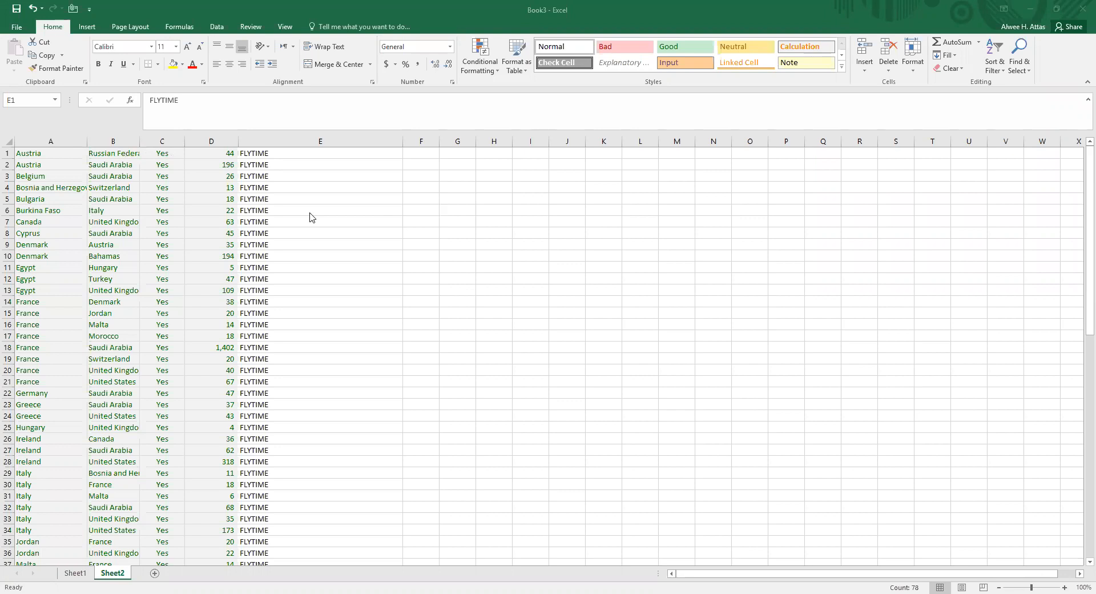
left_click(38, 154)
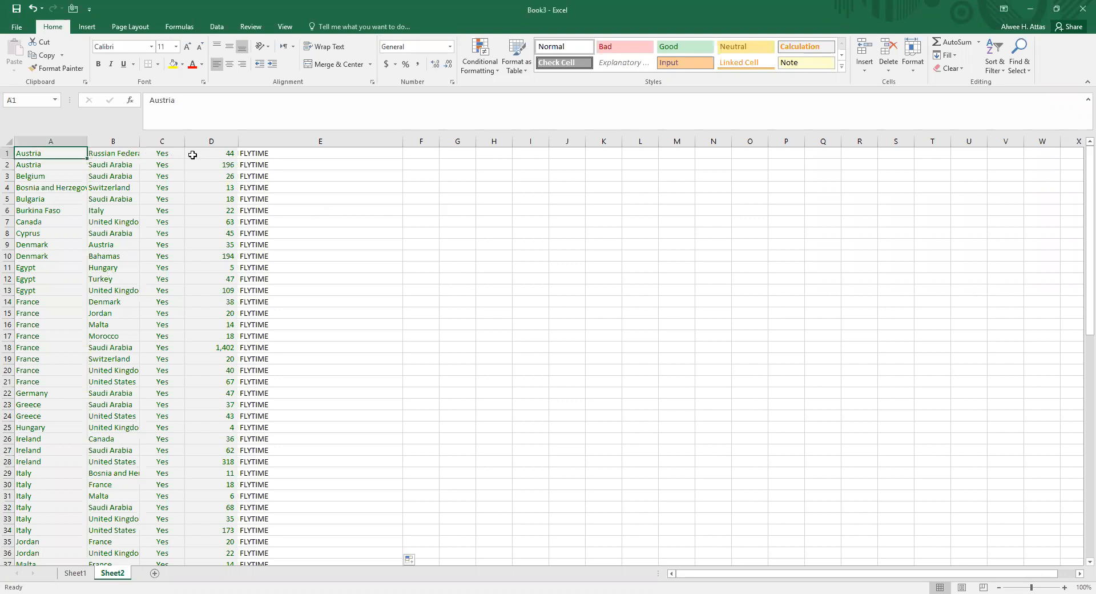
left_click(286, 153, "shift")
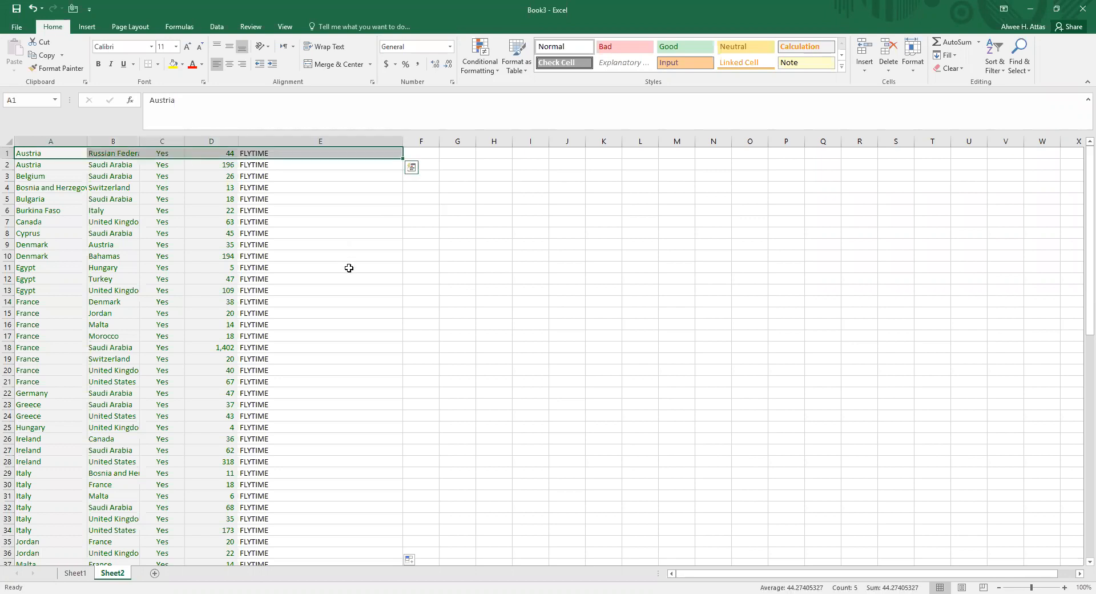
scroll(368, 370, "down", 11)
scroll(368, 369, "down", 12)
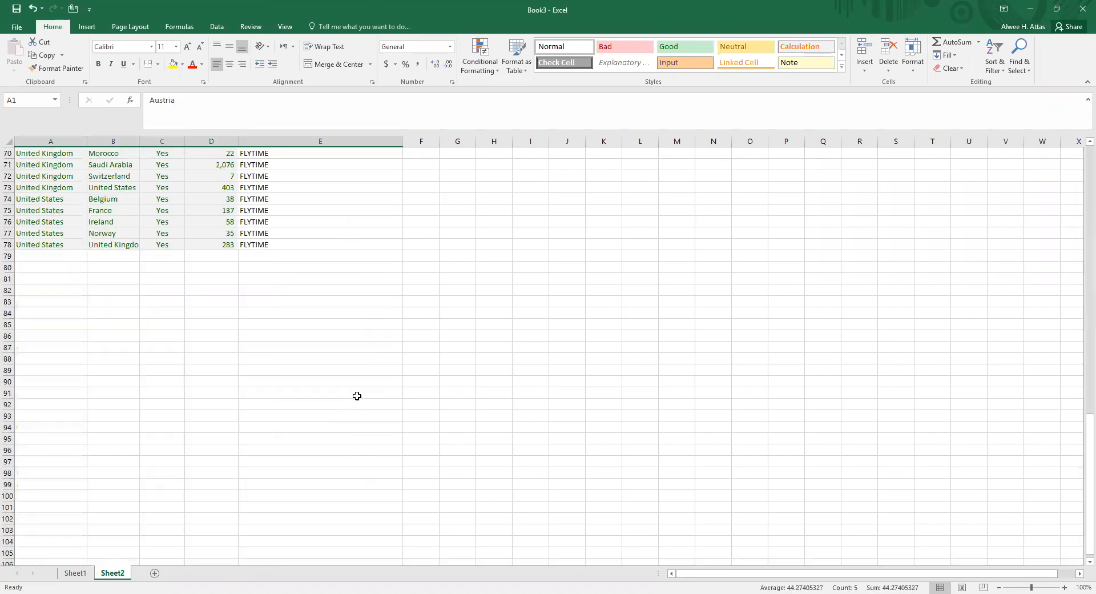
left_click(320, 250, "shift")
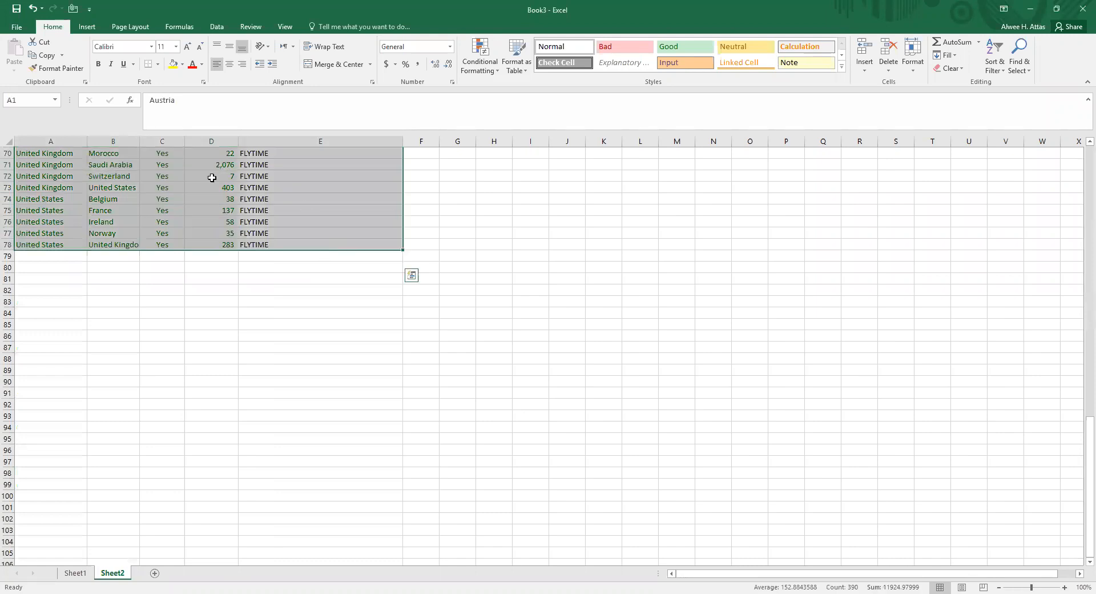
key("ctrl+c")
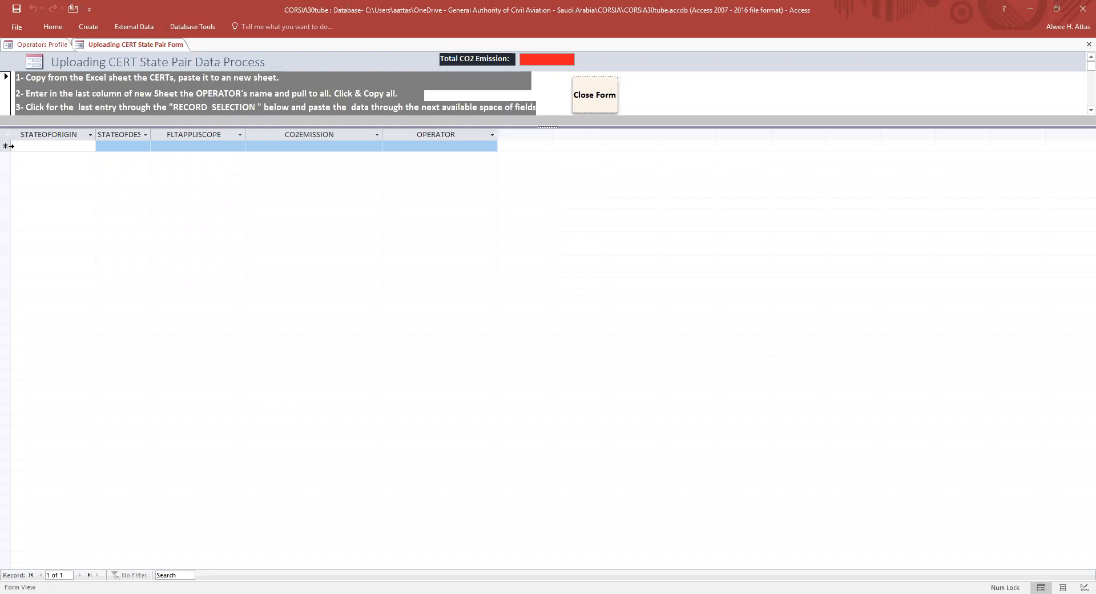
- Paste the copied State pair records into the new record row of the Access uploading form, accept them and close the form
right_click(42, 145)
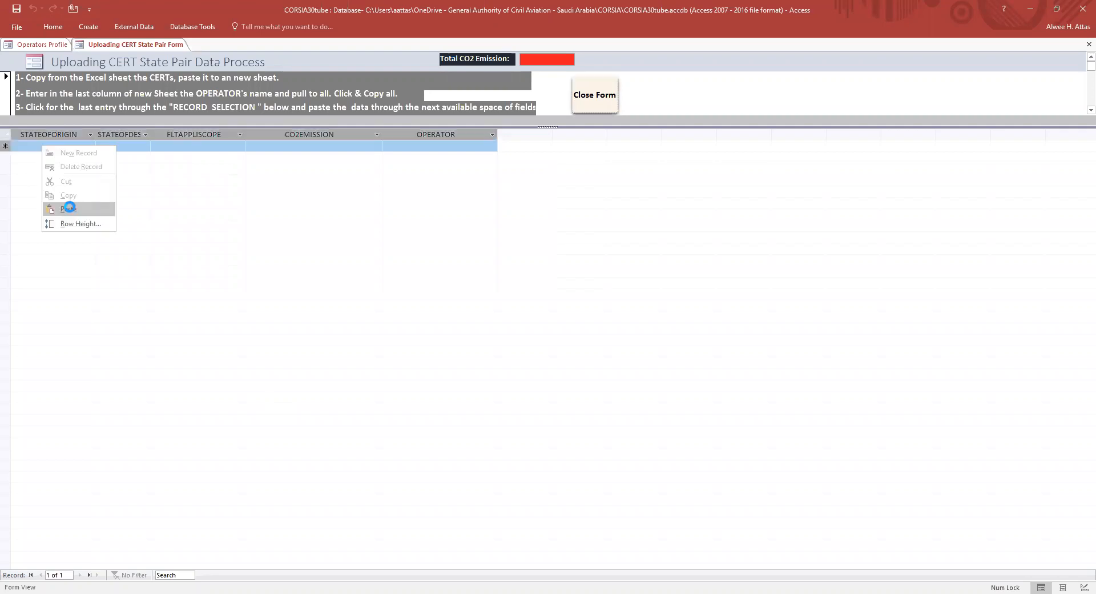
left_click(69, 207)
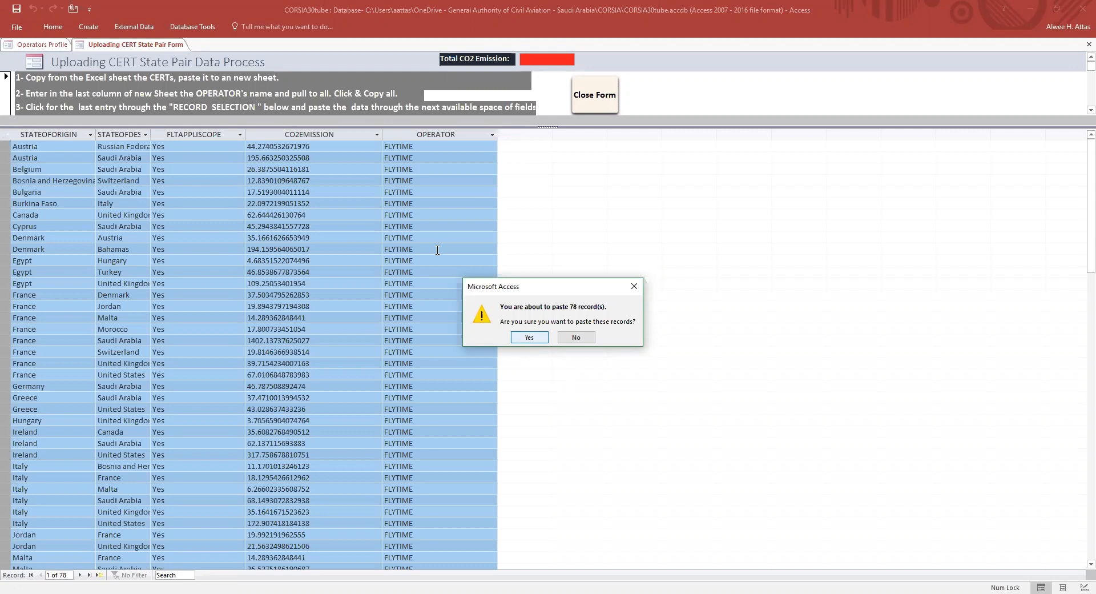
key("Return")
left_click(441, 214)
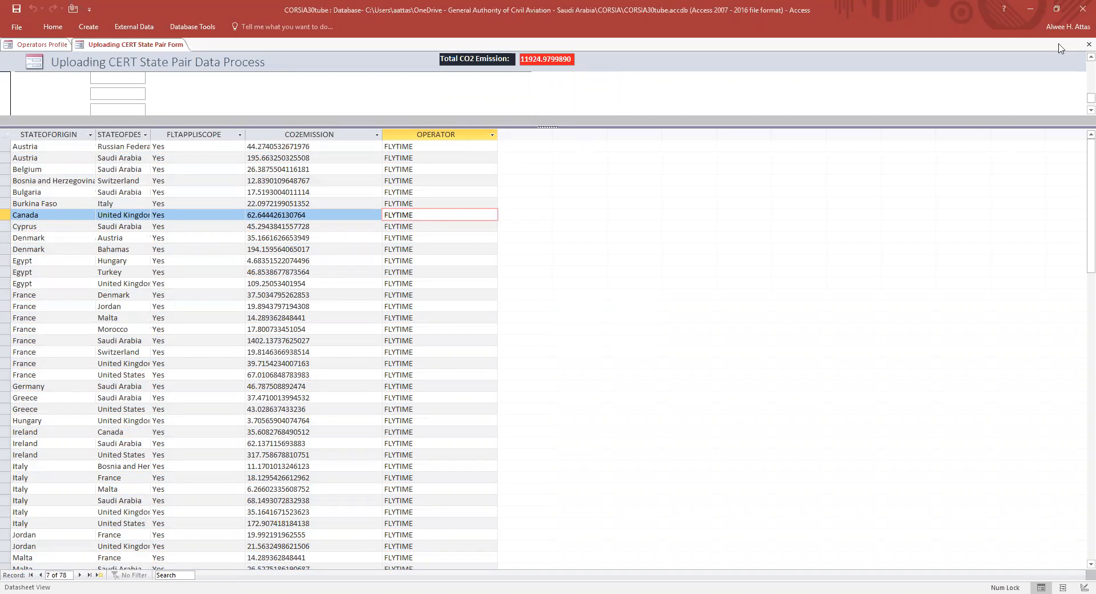
left_click_drag(1090, 98, 1090, 63)
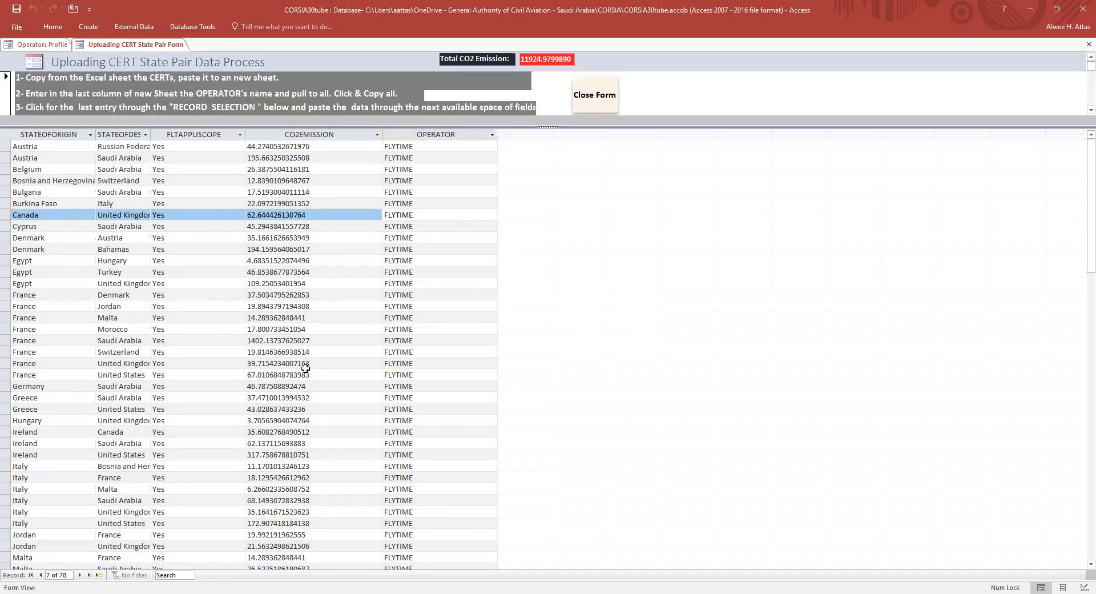
left_click(595, 99)
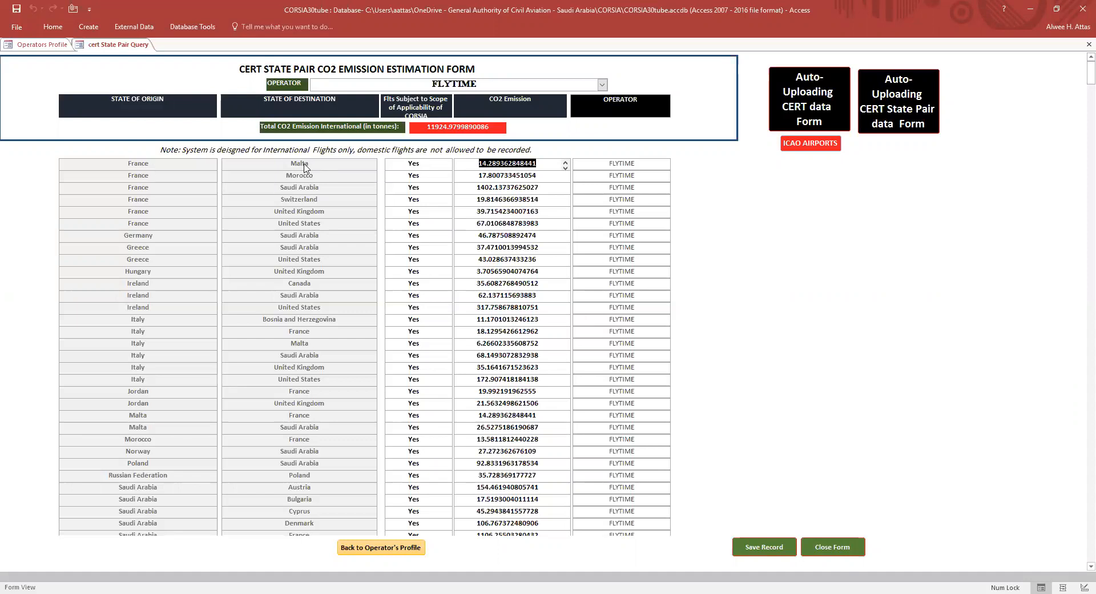
- Save FLYTIME's State pair emission record and return to the operator's profile
left_click(766, 551)
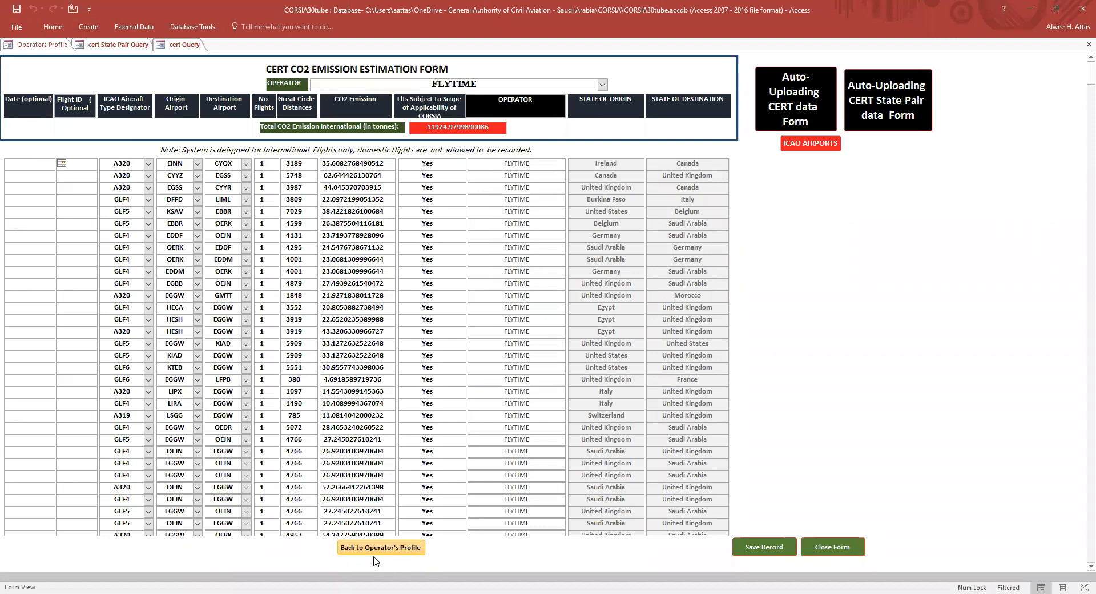
left_click(398, 549)
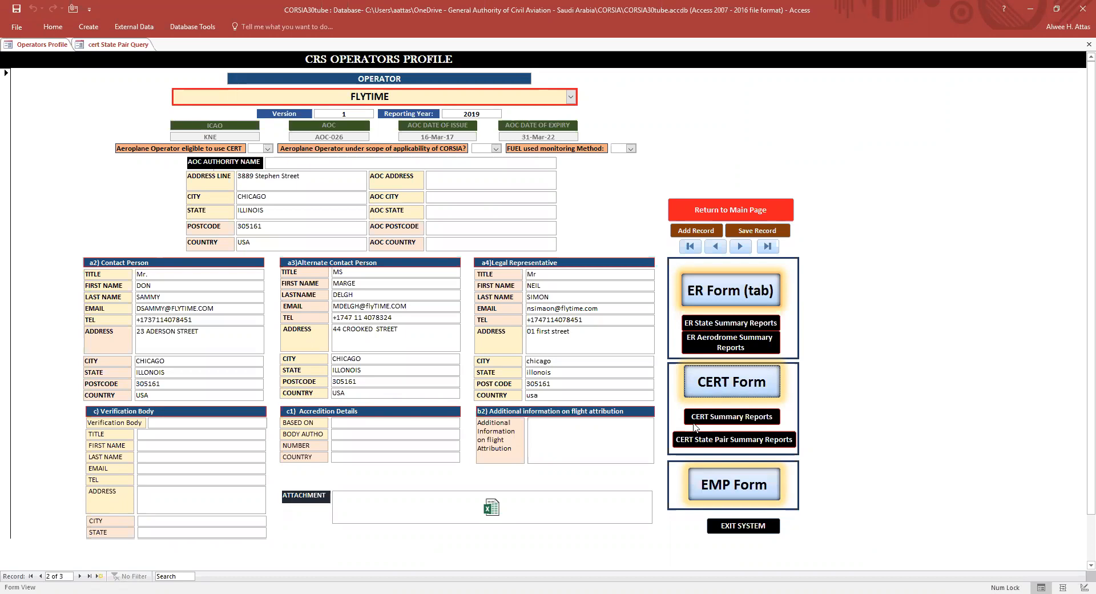
- Preview FLYTIME's CERT summary report, page through it to page 4 and close the preview
left_click(735, 421)
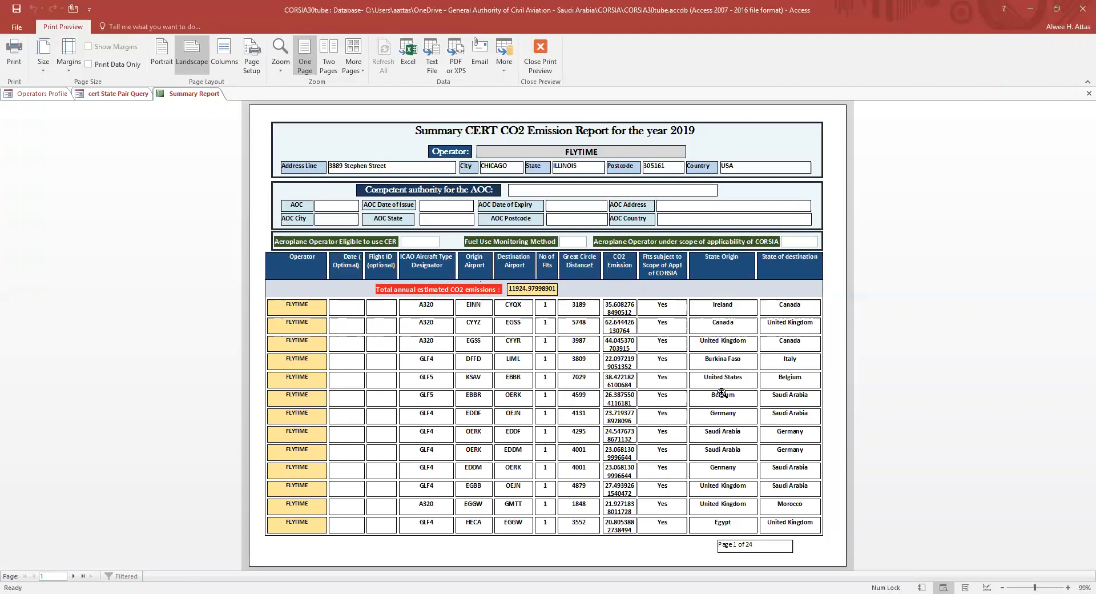
left_click(72, 576)
left_click(71, 576)
left_click(72, 576)
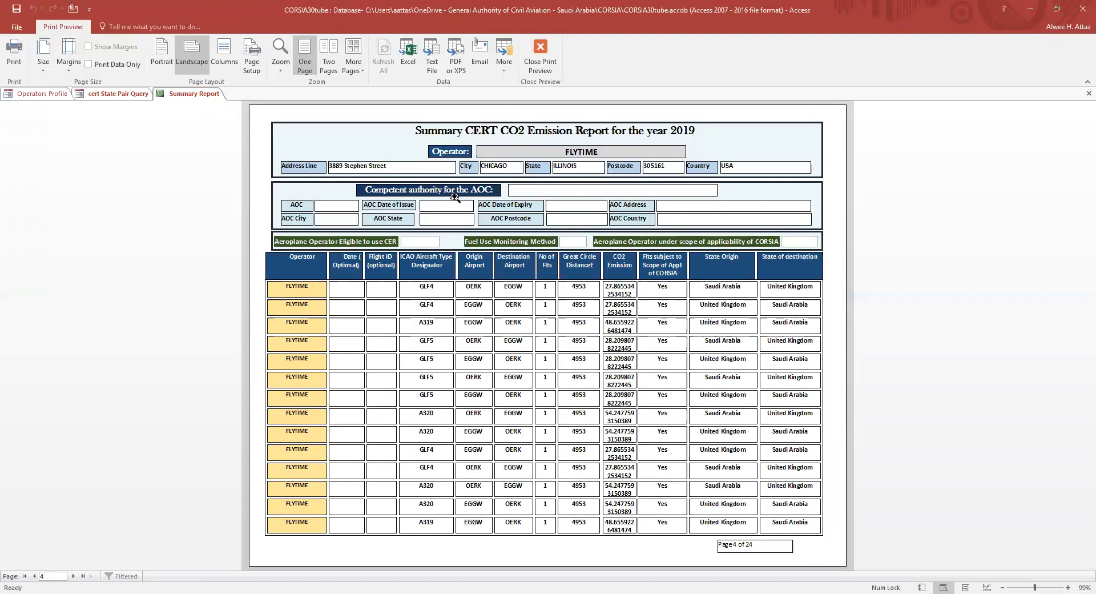
left_click(541, 57)
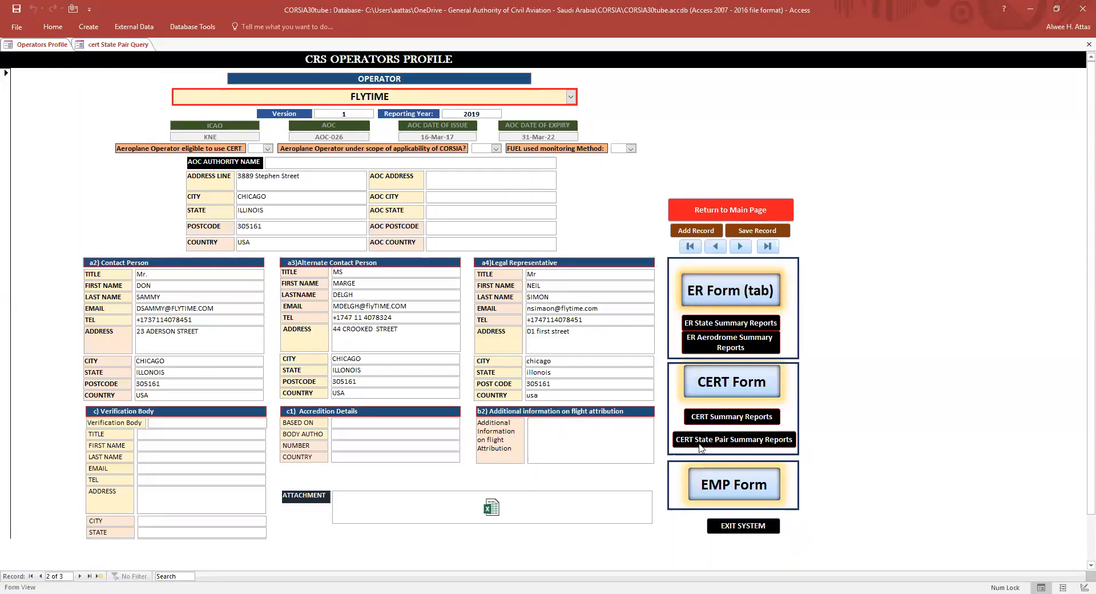
- Open the CERT State pair summary report for FLYTIME from the operator's profile
left_click(739, 443)
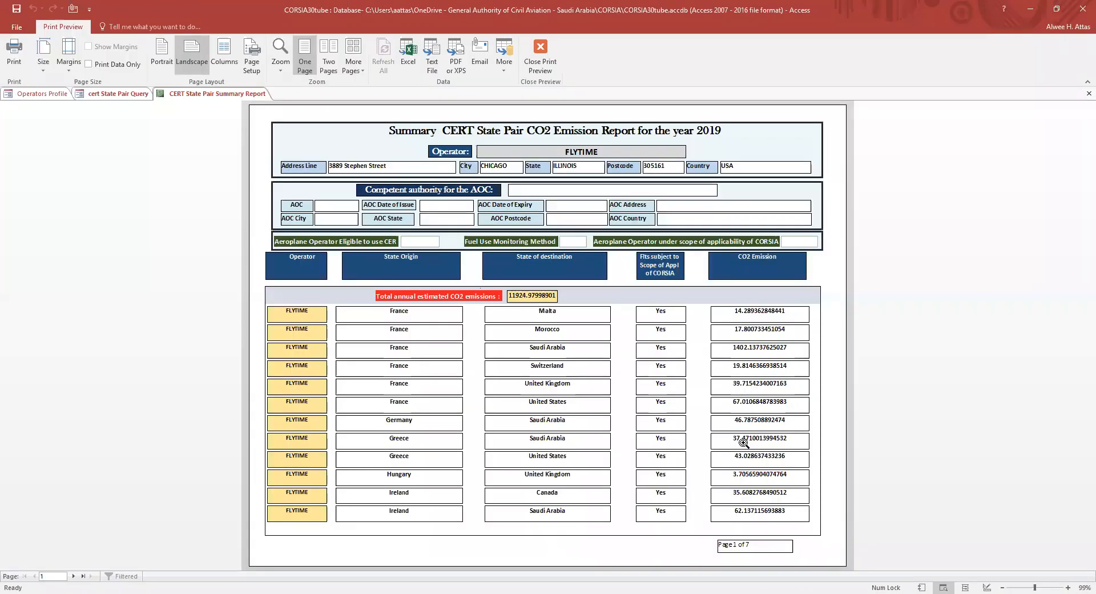